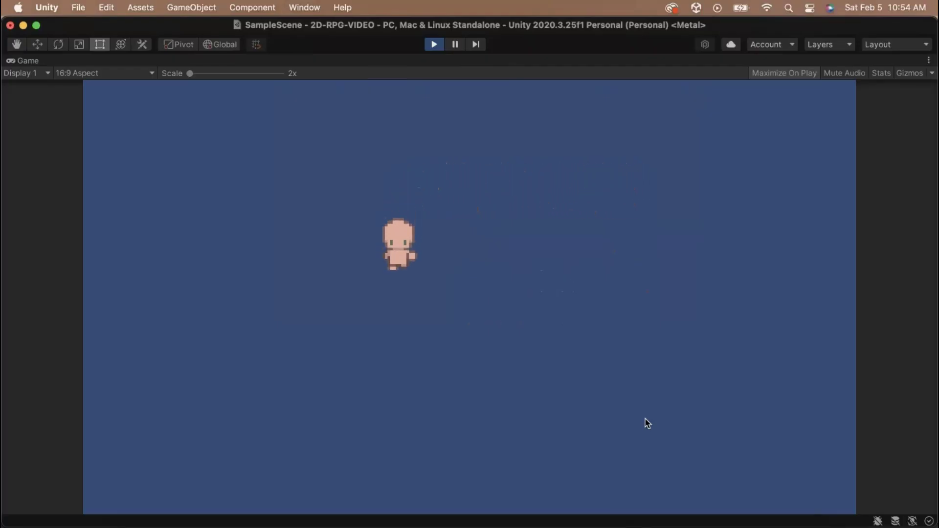
Walk the character right, up, left and down in Play mode with the arrow keys
key(Right)
key(Up)
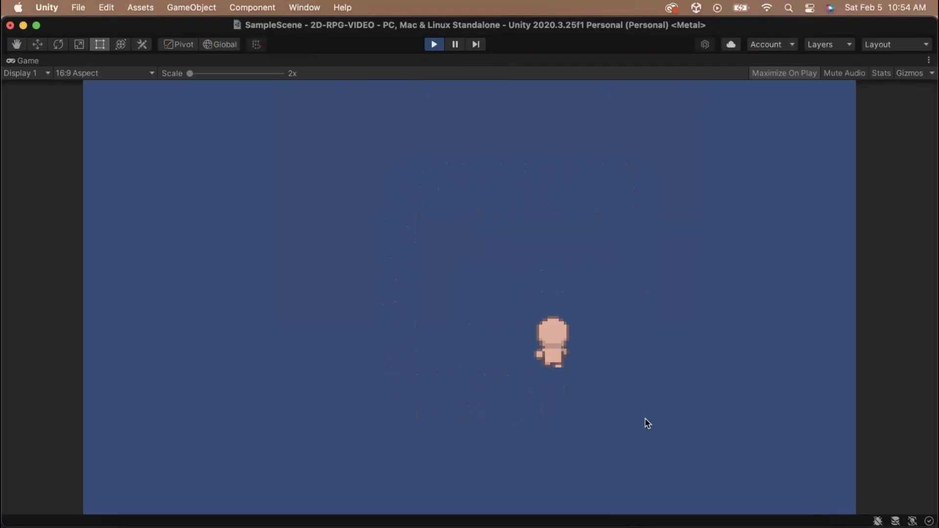
key(Left)
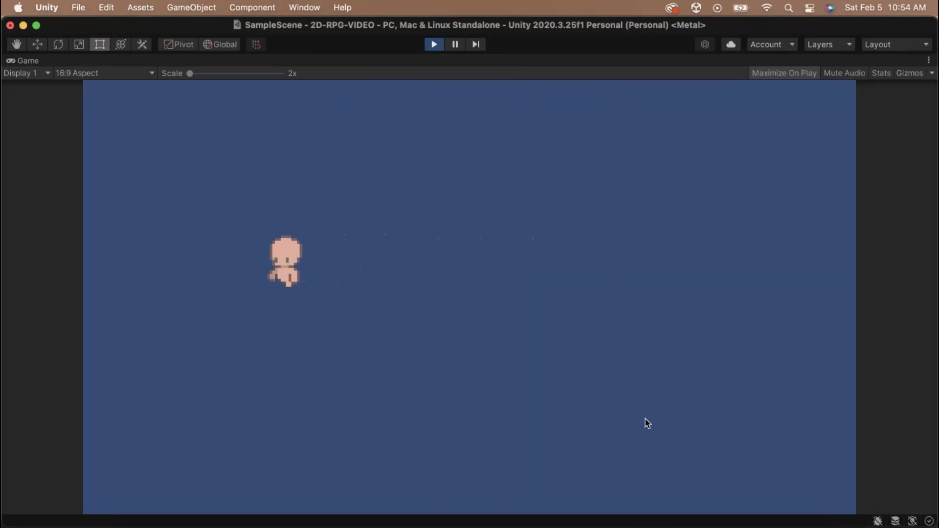
key(Down)
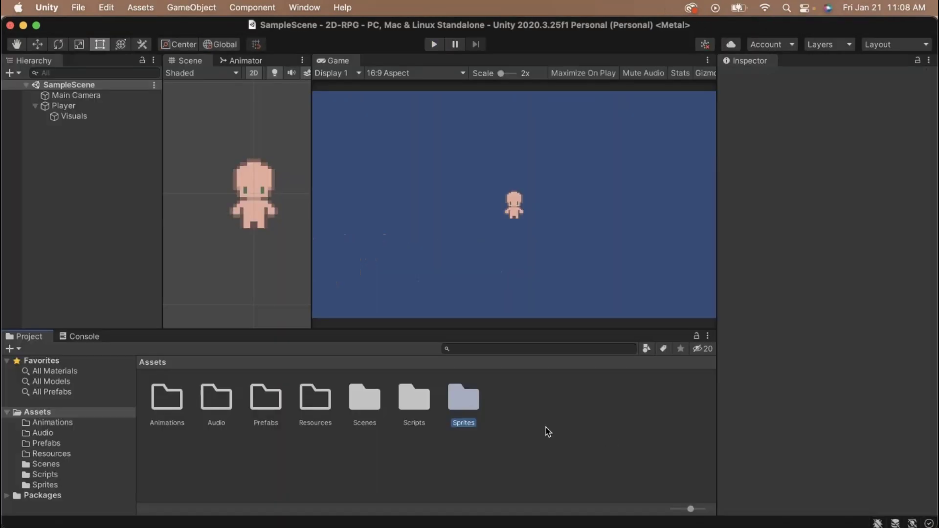
Expand char1_walk in Sprites and save frames 0–7 as the Walk_Down clip in Animations
double_click(465, 401)
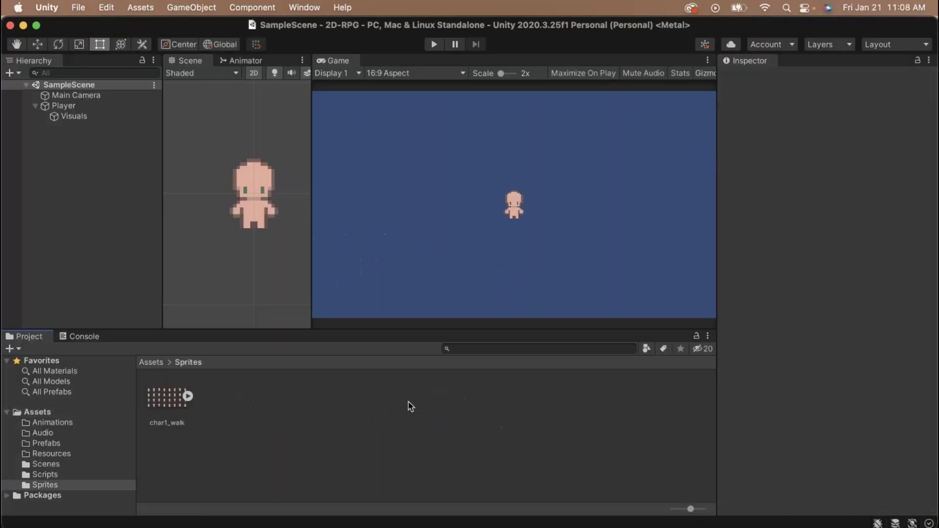
click(167, 397)
click(187, 396)
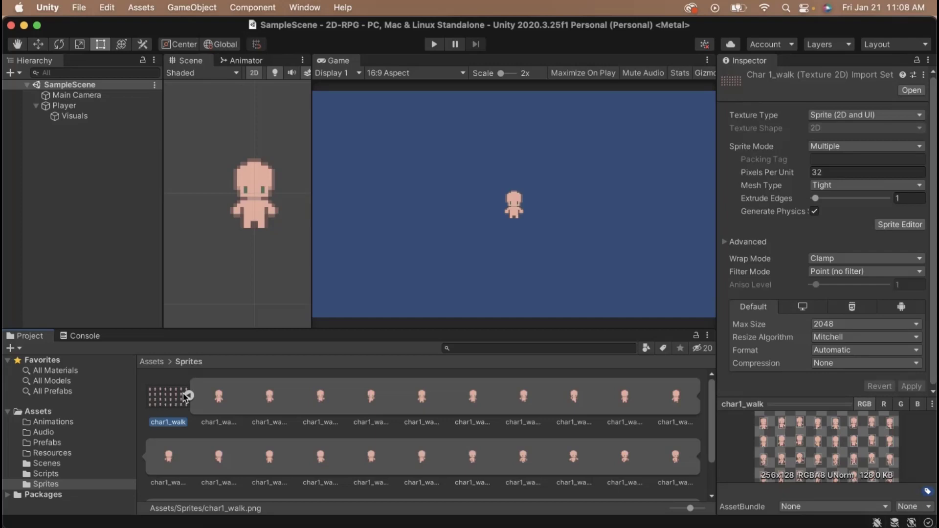
click(220, 402)
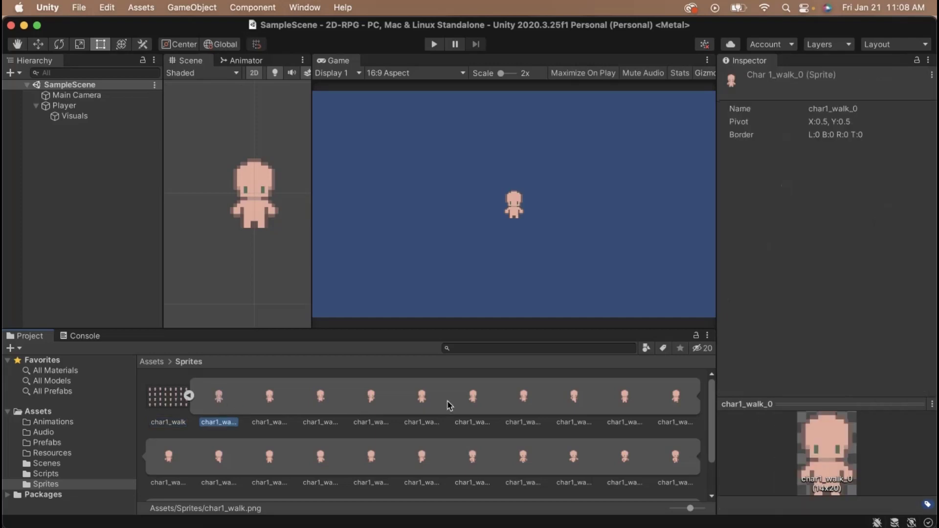
shift+click(576, 404)
drag(577, 404, 90, 211)
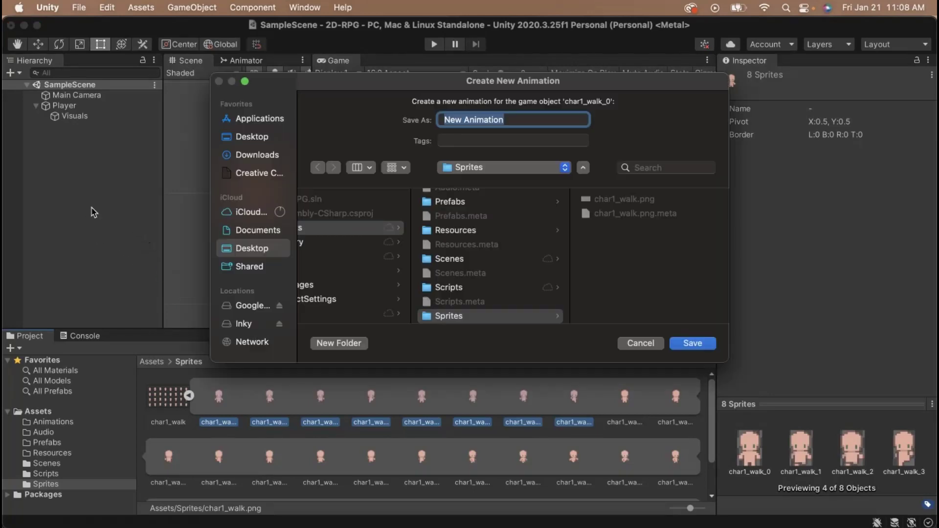
scroll(485, 239, up, 3)
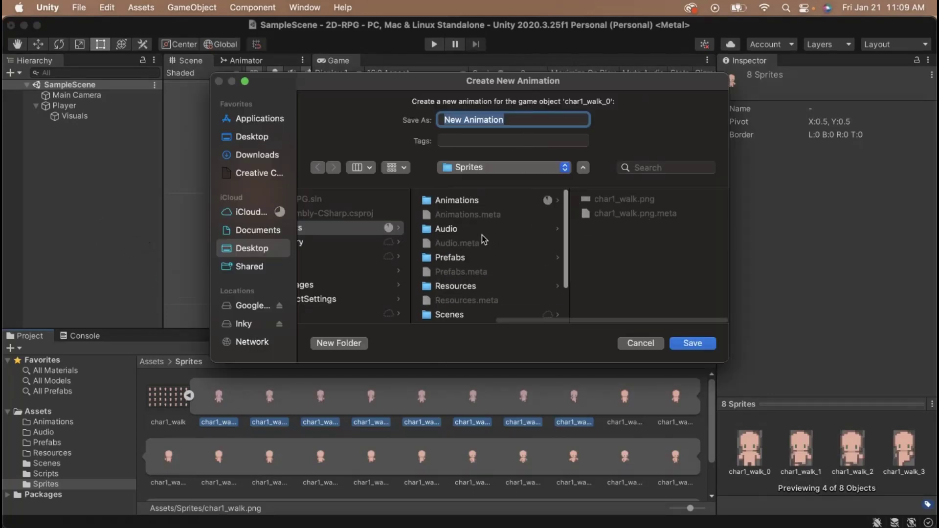
click(484, 198)
click(515, 116)
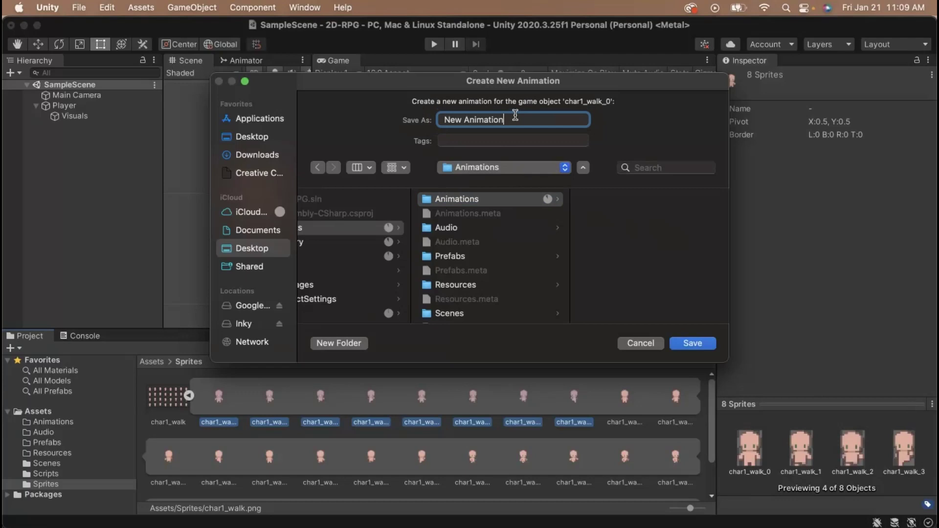
text(W)
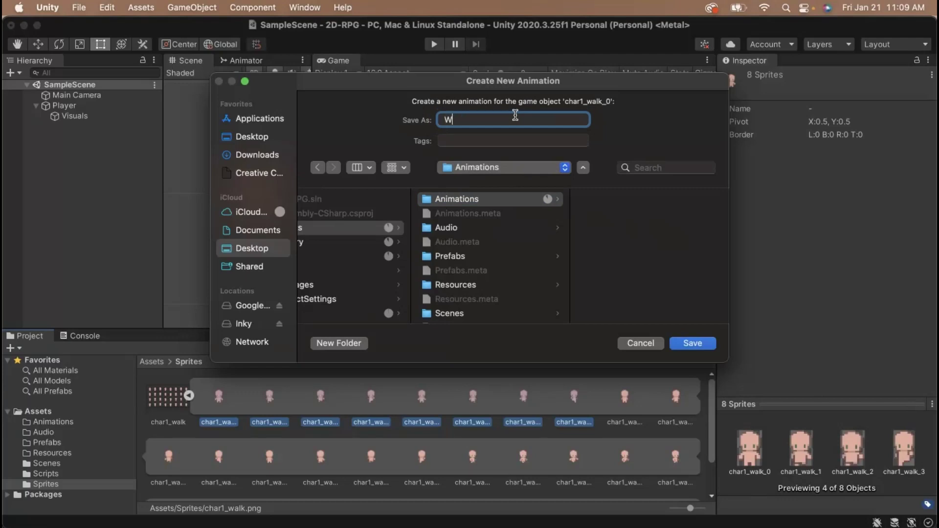
text(alk_Down)
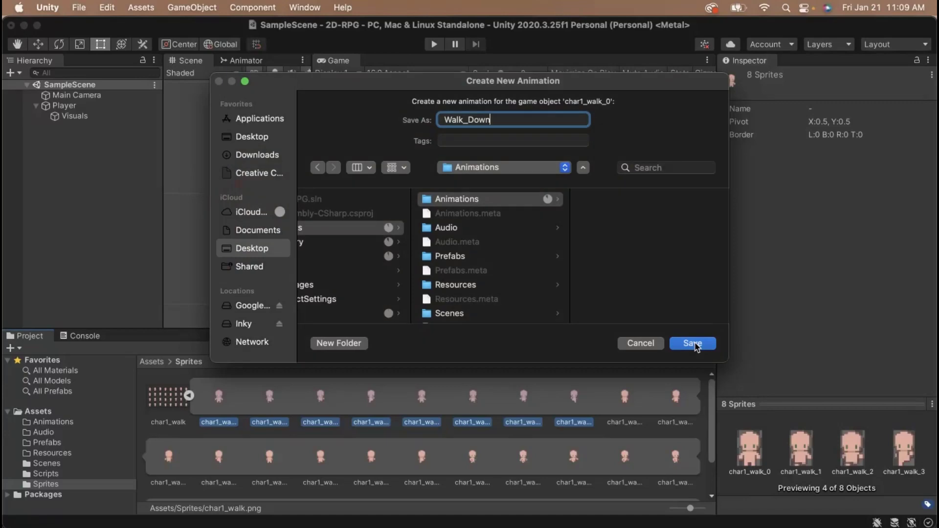
click(692, 343)
Save frames char1_walk_8 to 15 as the Walk_Up animation clip
click(624, 397)
shift+click(421, 457)
drag(422, 456, 117, 254)
text(Walk_Up)
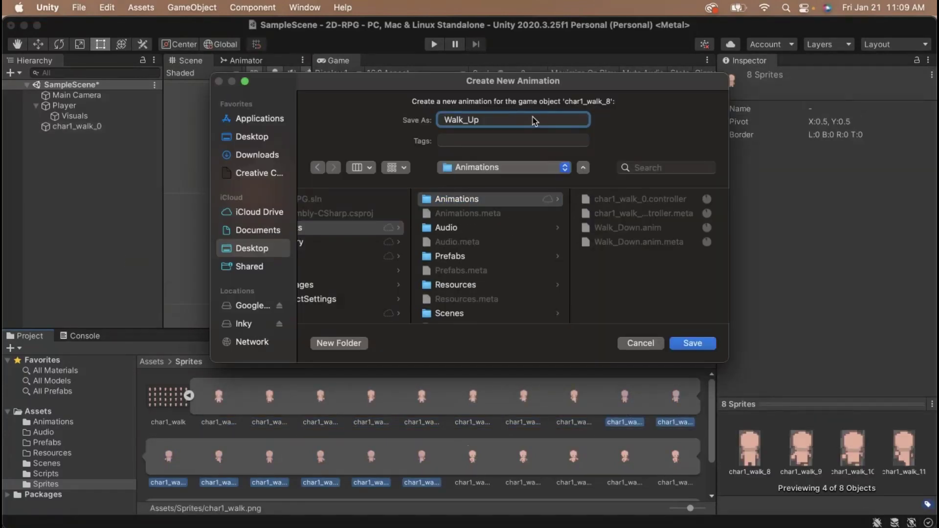
key(Return)
Save frames 16–23 as the Walk_Right clip, then select frames 24–31
click(473, 404)
shift+click(270, 464)
drag(269, 464, 83, 195)
text(Walk_Right)
key(Return)
click(675, 465)
shift+click(320, 484)
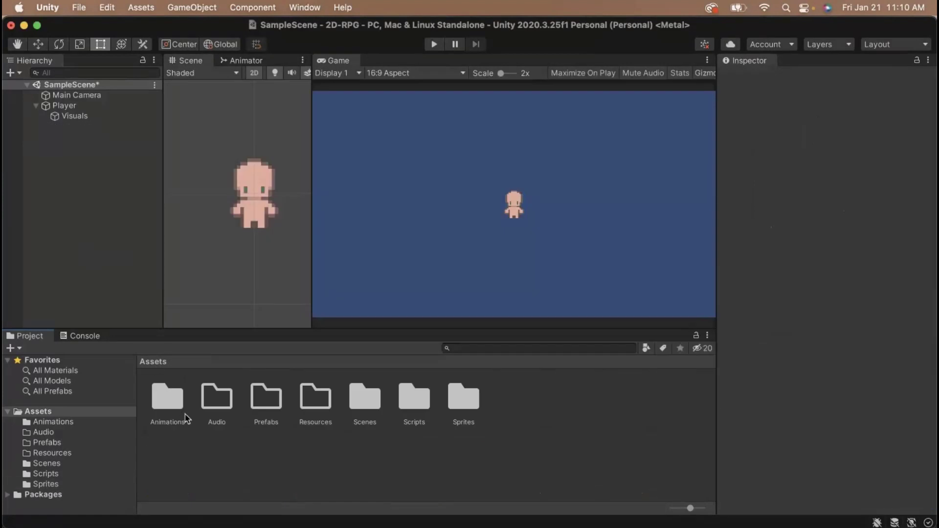
In the Animations folder, select all four char1_walk controllers and confirm their deletion
click(171, 409)
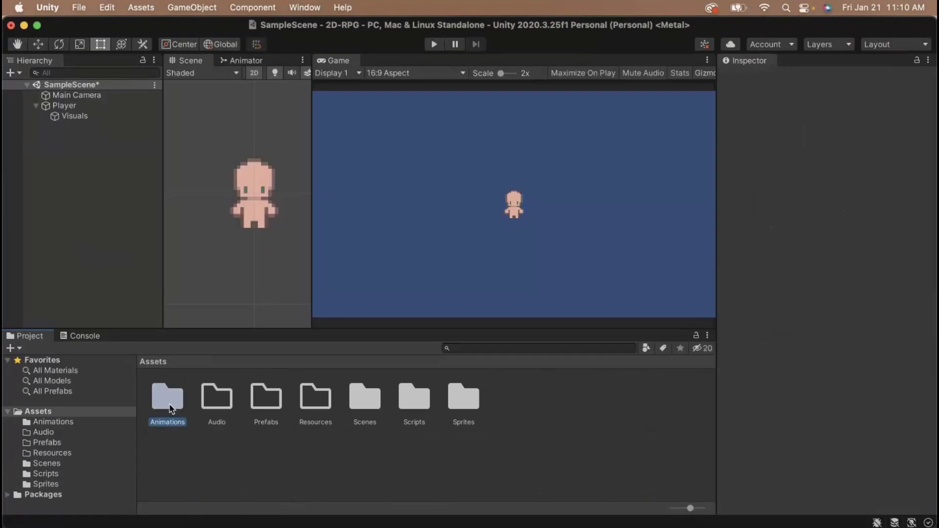
double_click(171, 410)
click(177, 398)
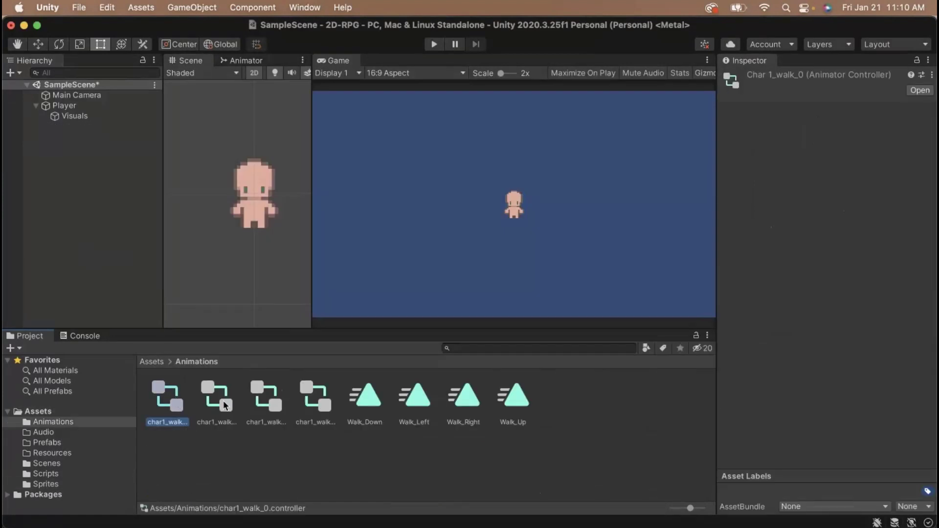
click(226, 405)
click(315, 400)
shift+click(173, 400)
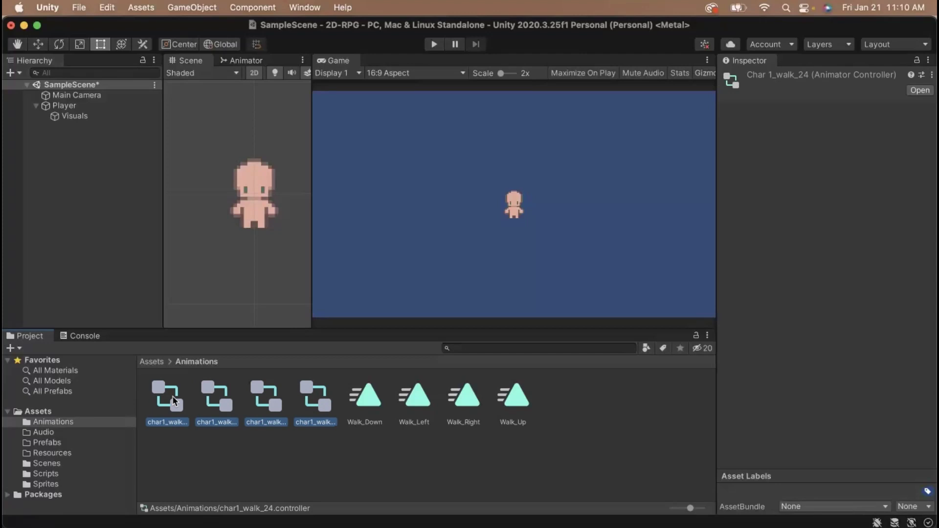
right_click(172, 395)
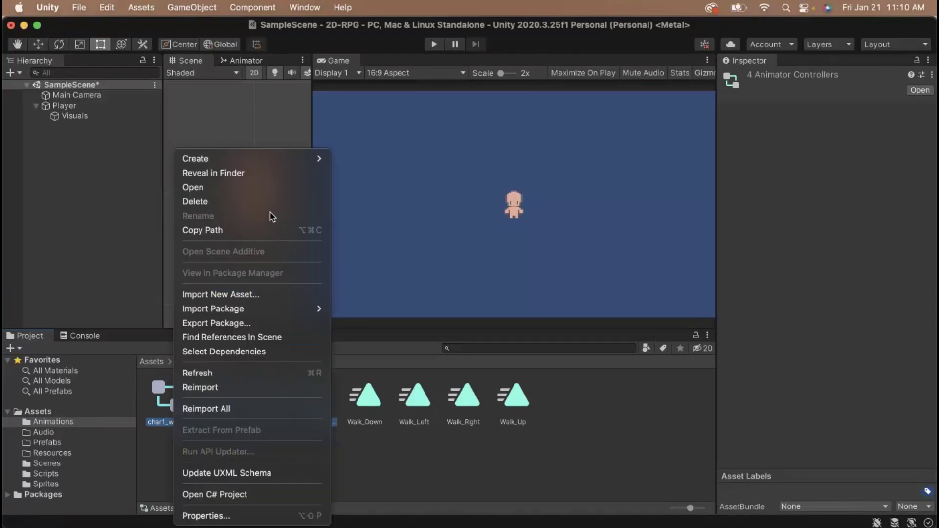
click(264, 201)
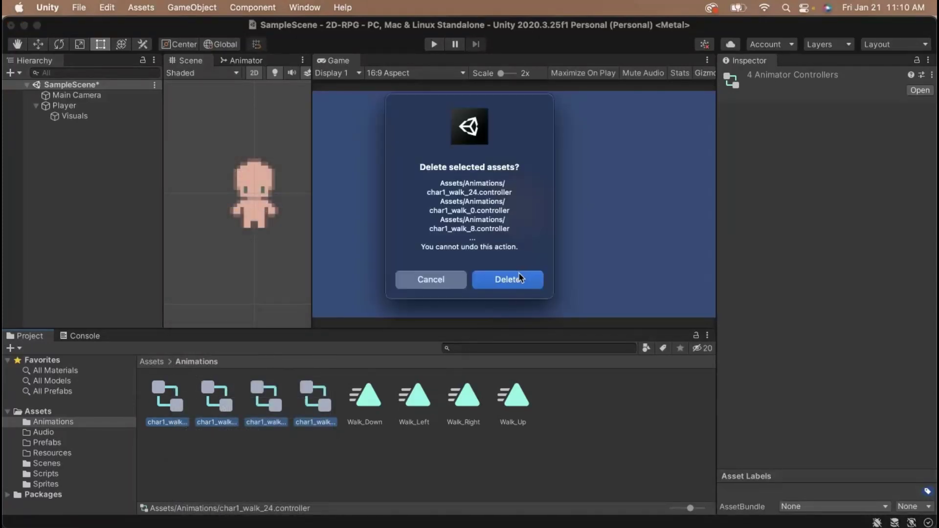
click(519, 278)
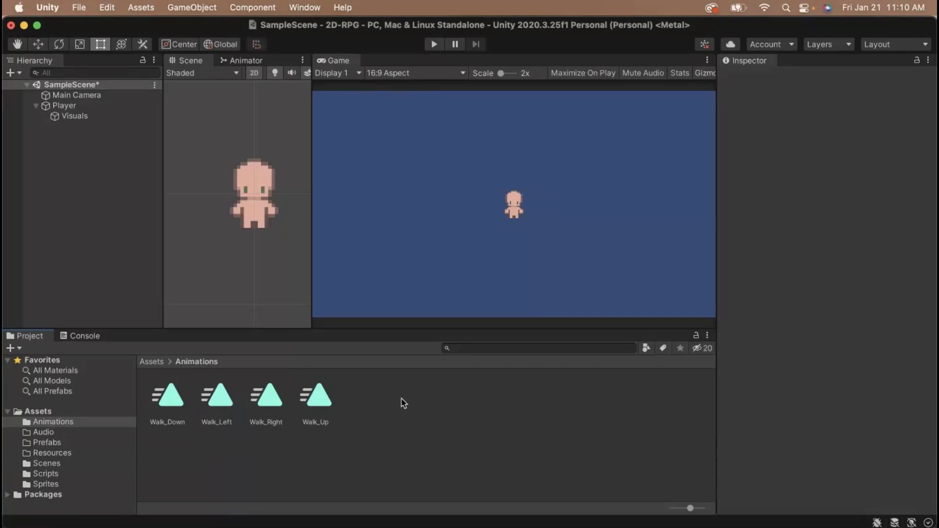
Create the Player animator controller in Animations and widen its Animator graph view
right_click(410, 442)
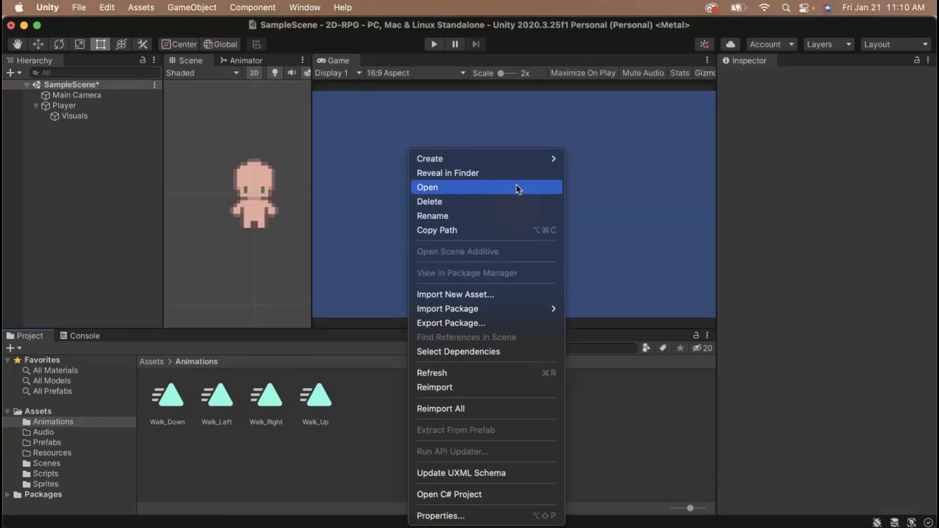
mouse_move(525, 165)
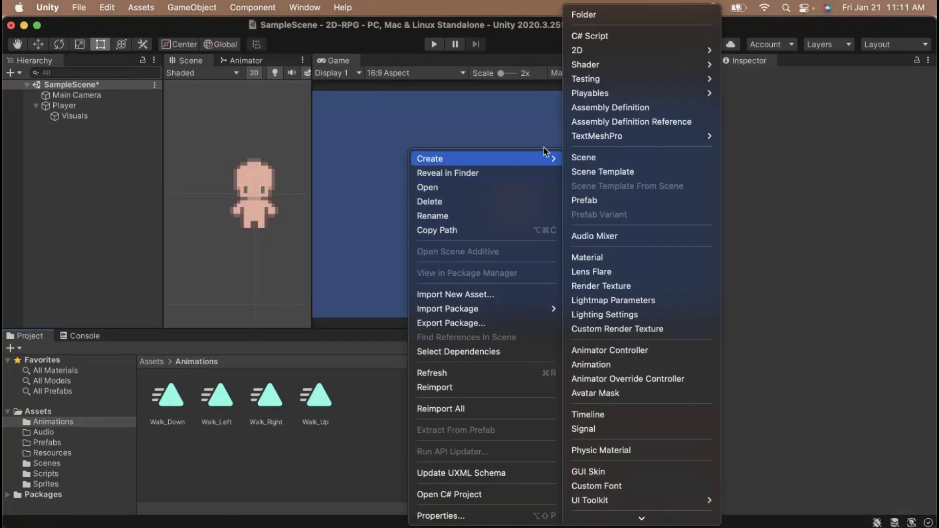
click(609, 350)
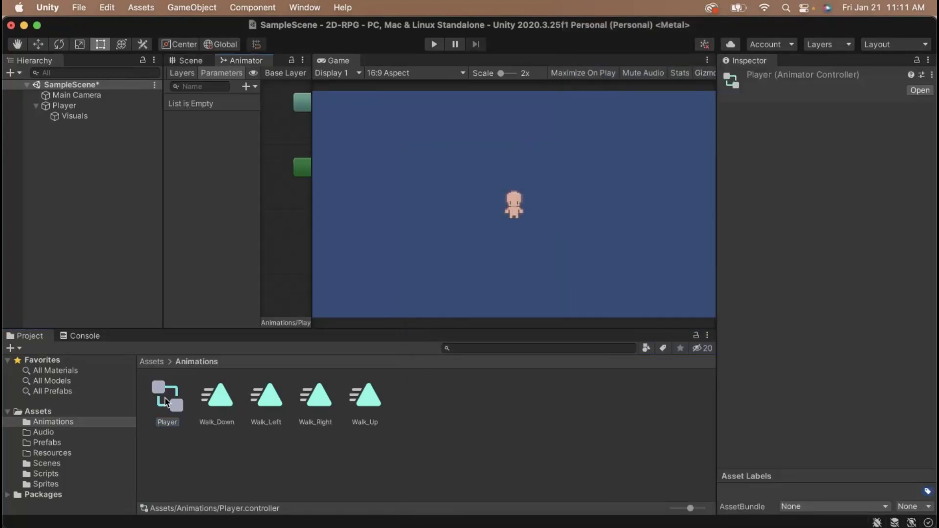
click(242, 60)
drag(313, 124, 586, 143)
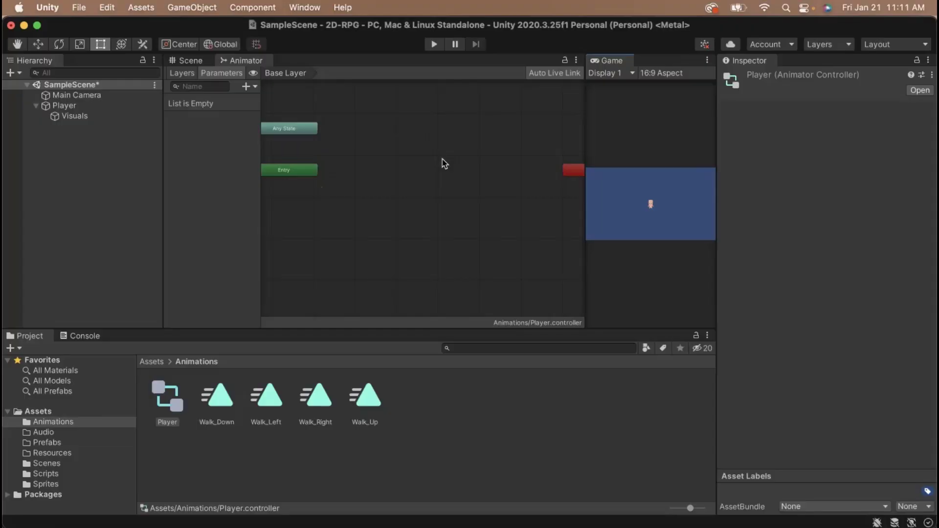
Add an empty state to the Player animator graph and rename it Idle
right_click(411, 143)
mouse_move(442, 148)
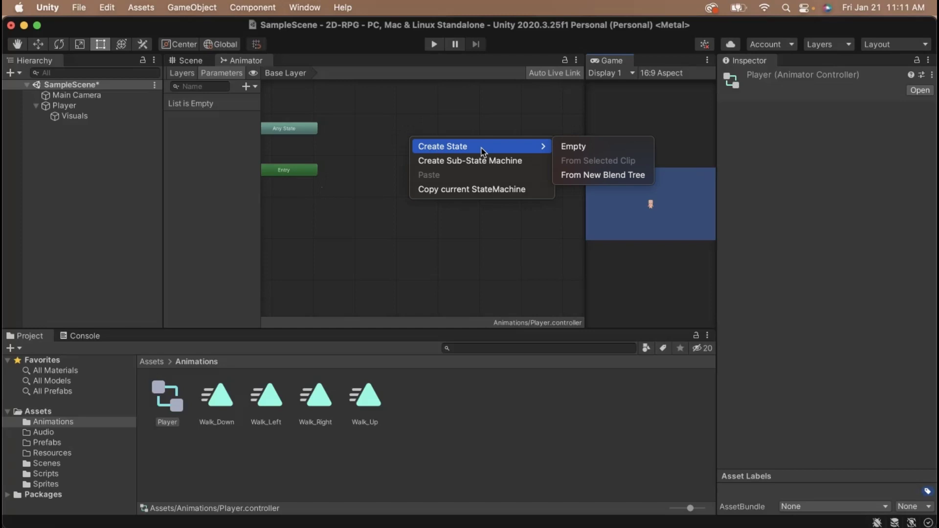
click(593, 152)
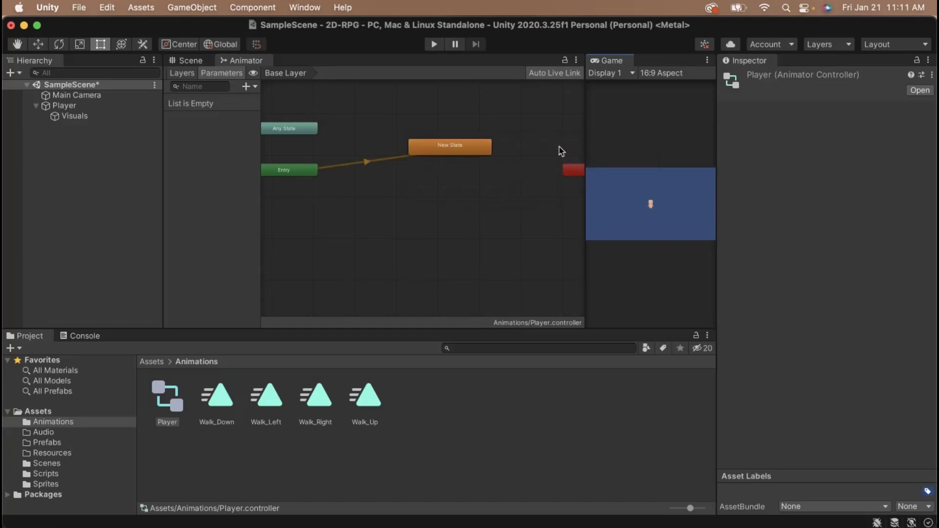
click(464, 152)
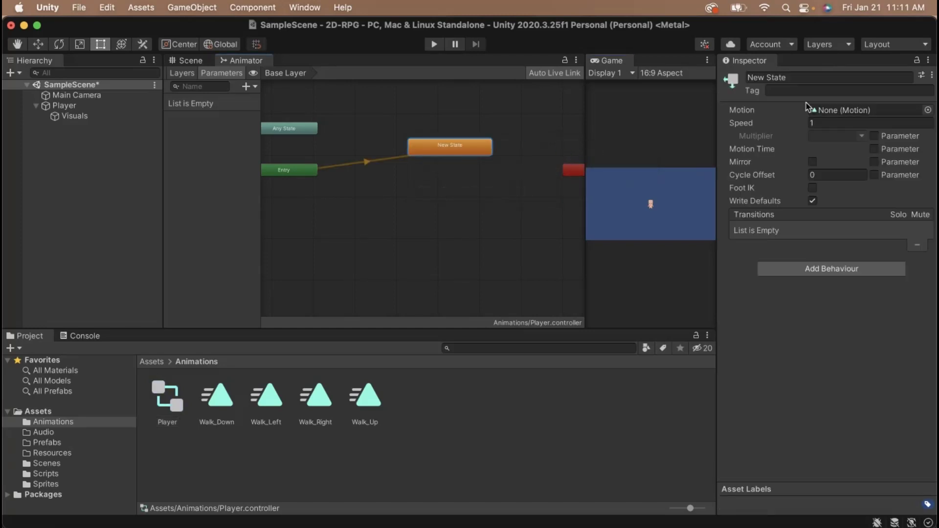
click(813, 77)
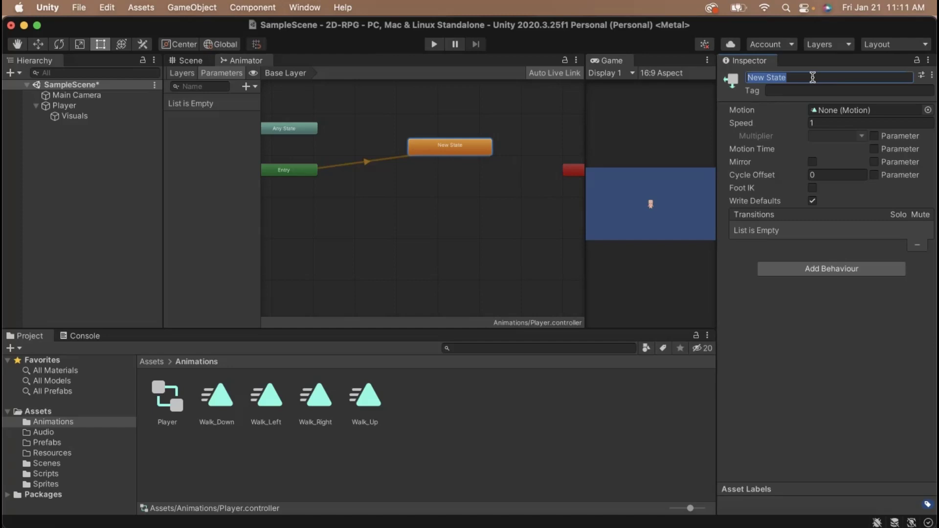
text(Idle)
key(Return)
Add a blend-tree state named Run and place it directly below Idle
right_click(430, 215)
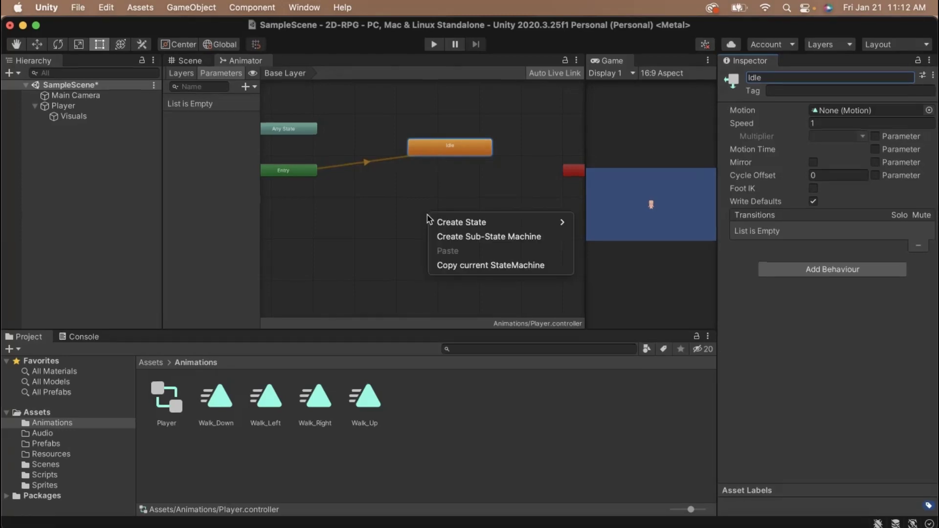
mouse_move(450, 223)
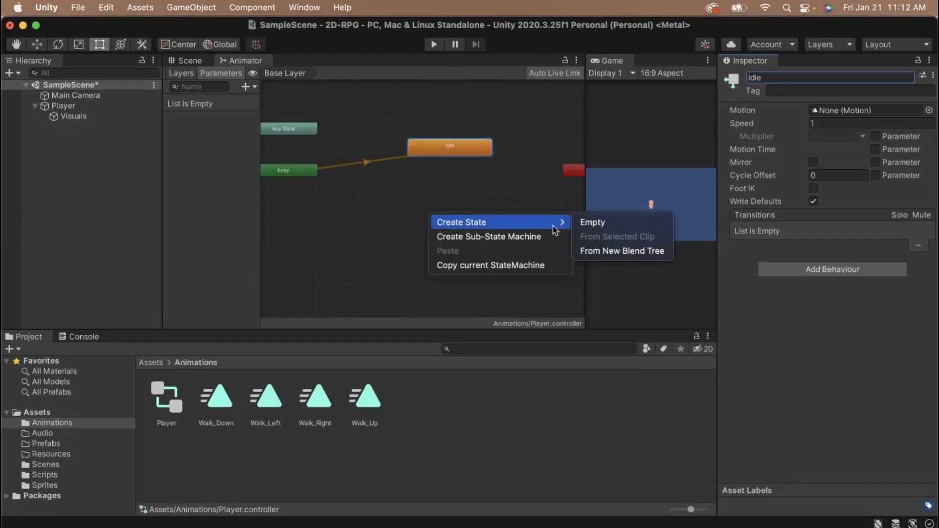
click(618, 250)
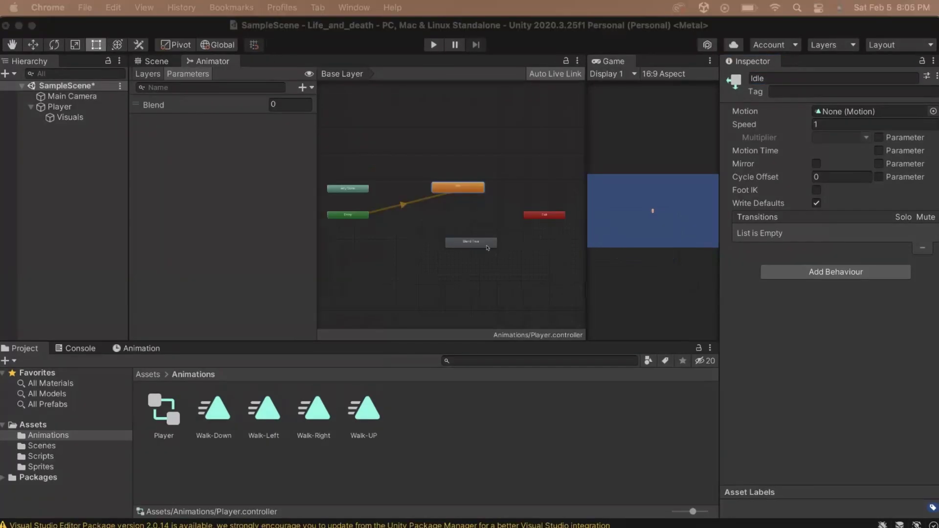
click(485, 244)
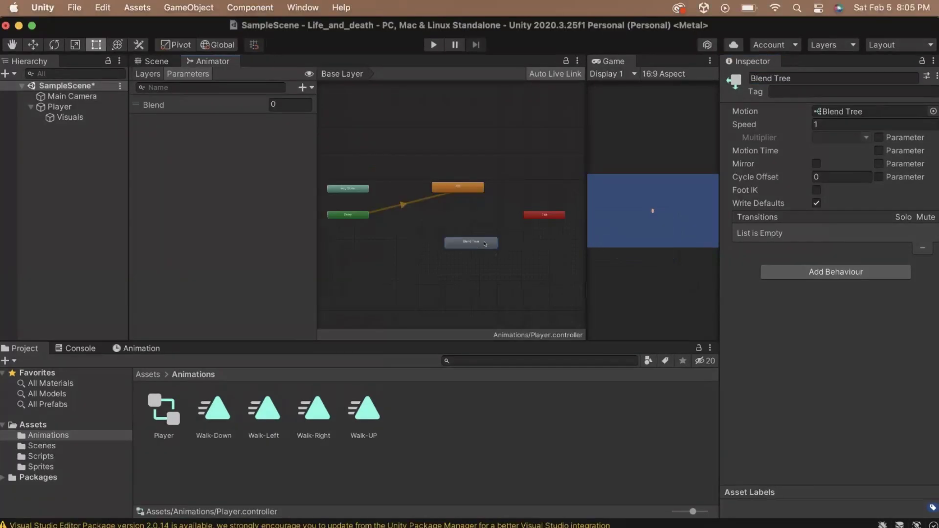
click(798, 79)
text(Run)
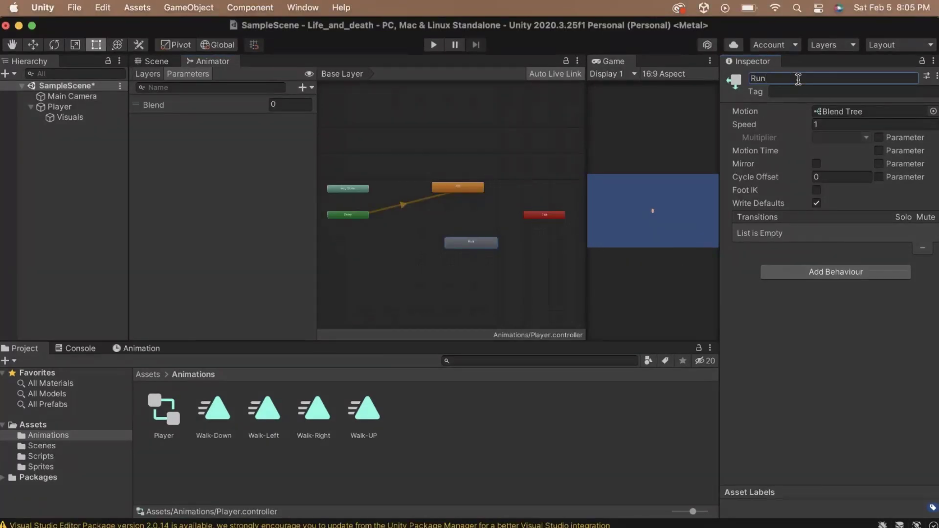
drag(482, 247, 467, 236)
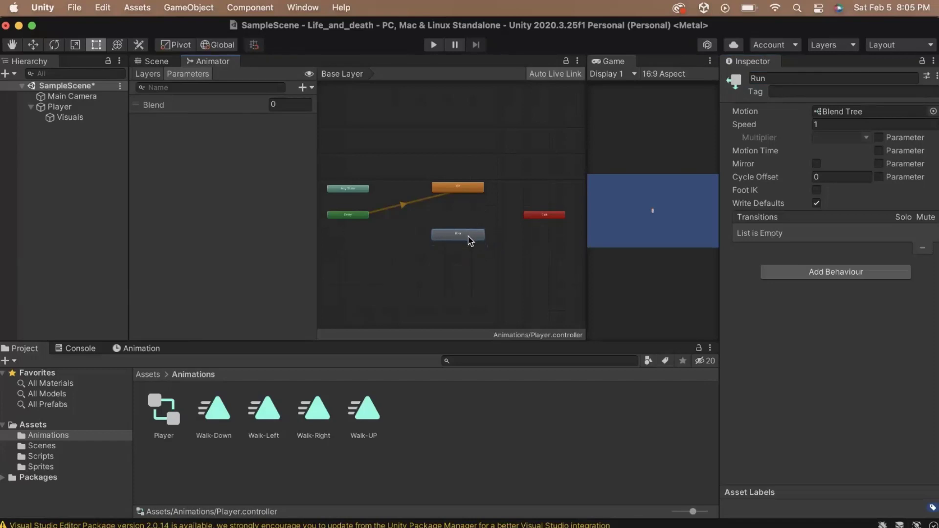
Add a Bool parameter named isMoving to the Player animator
click(303, 87)
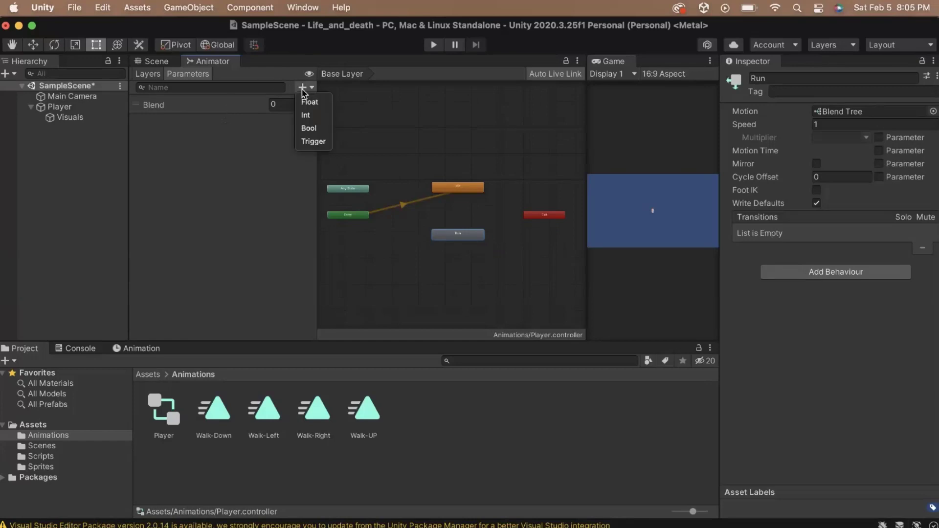
click(311, 128)
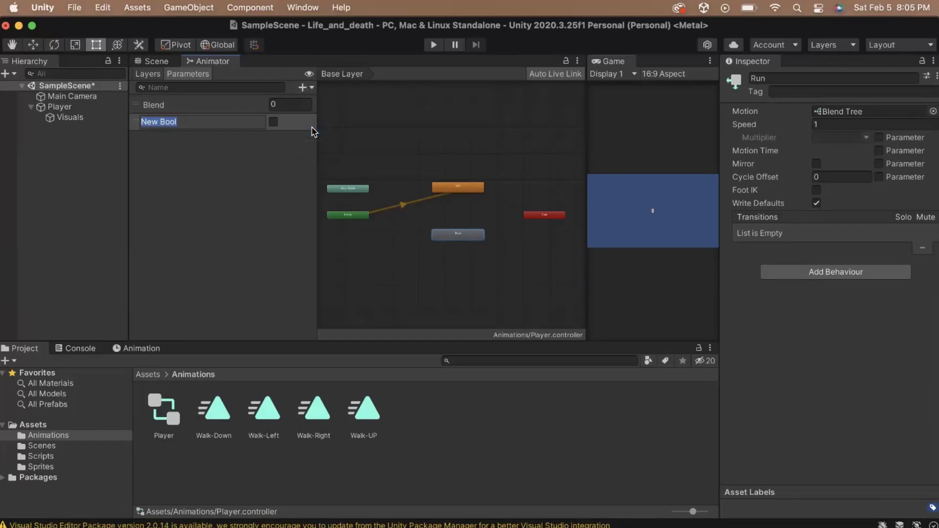
text(isMoving)
key(Return)
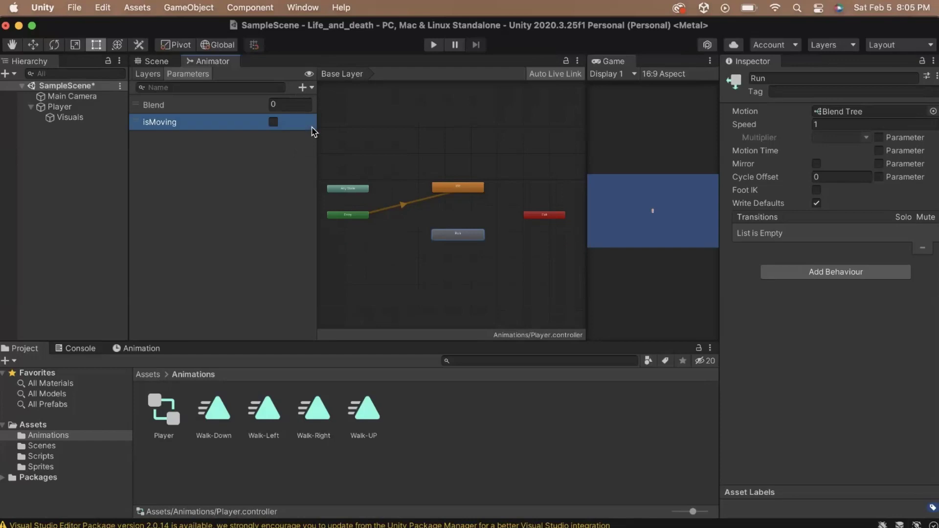
click(463, 190)
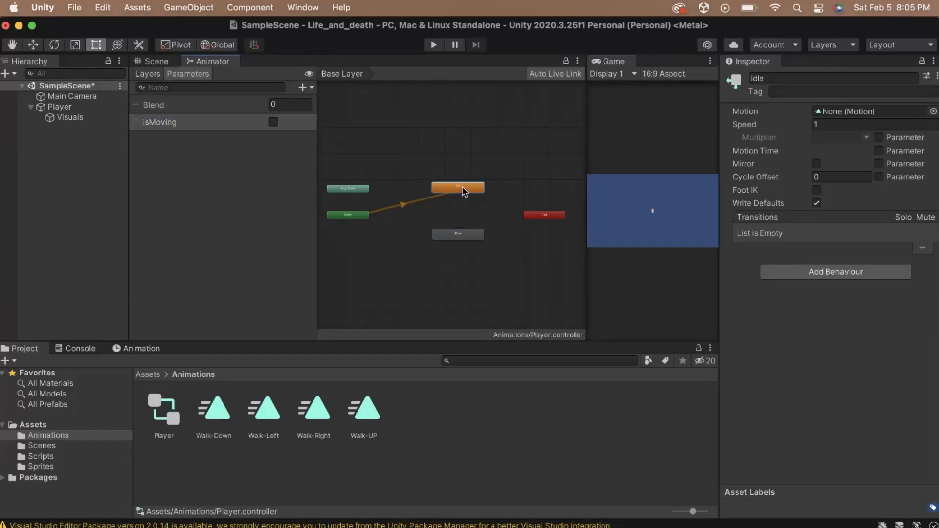
Create an Idle-to-Run transition with Has Exit Time off and an isMoving condition
right_click(461, 190)
click(472, 192)
click(455, 235)
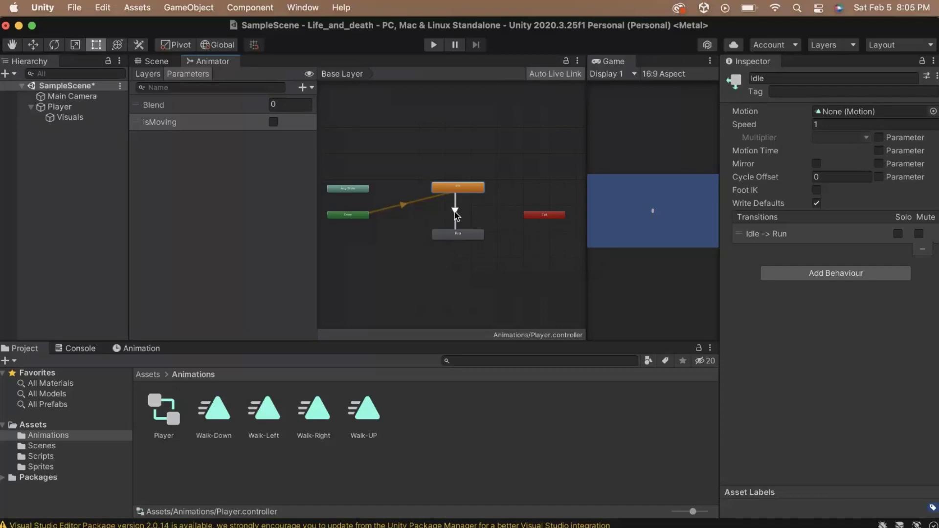
click(455, 214)
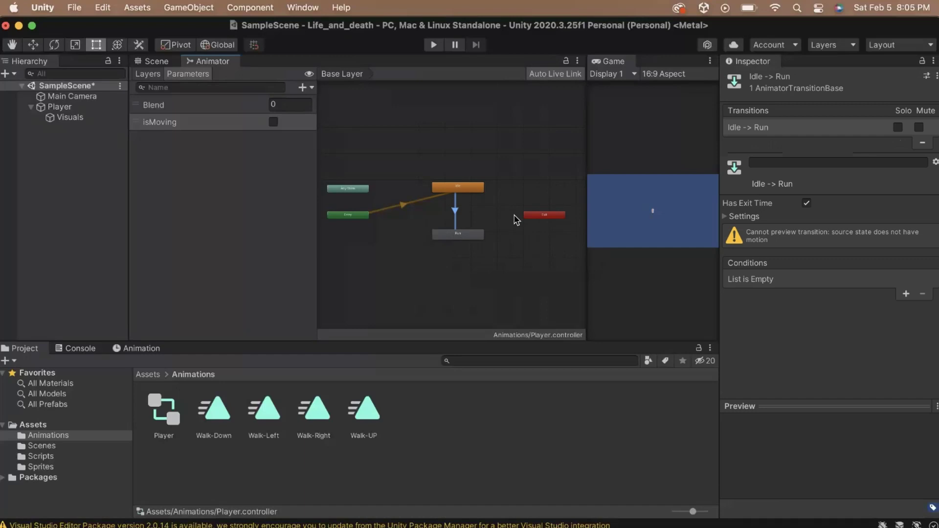
click(806, 204)
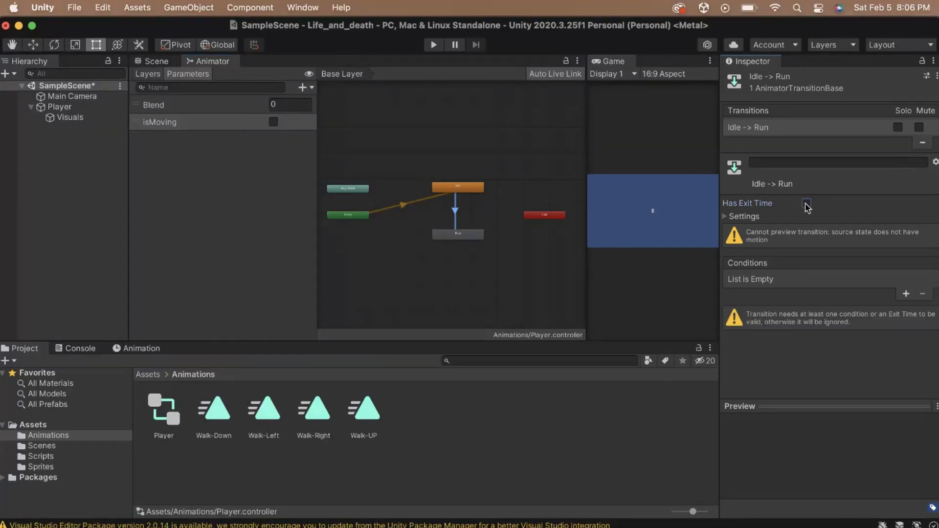
click(905, 294)
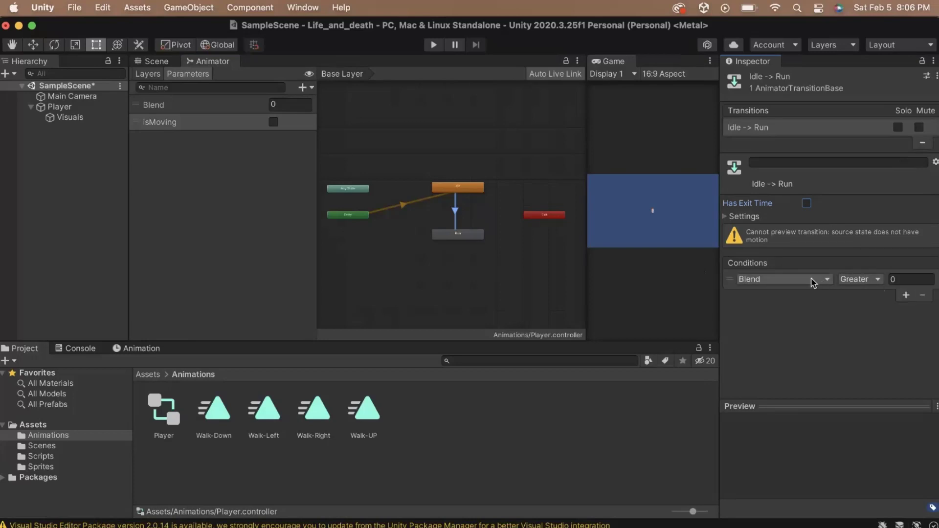
click(755, 279)
click(782, 332)
click(475, 236)
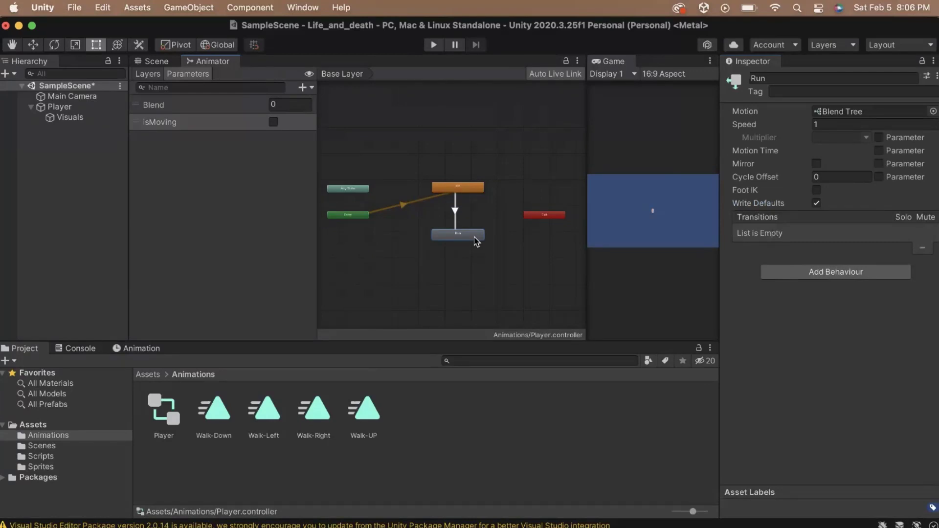
Create a Run-to-Idle transition with Has Exit Time off and condition isMoving false
right_click(475, 240)
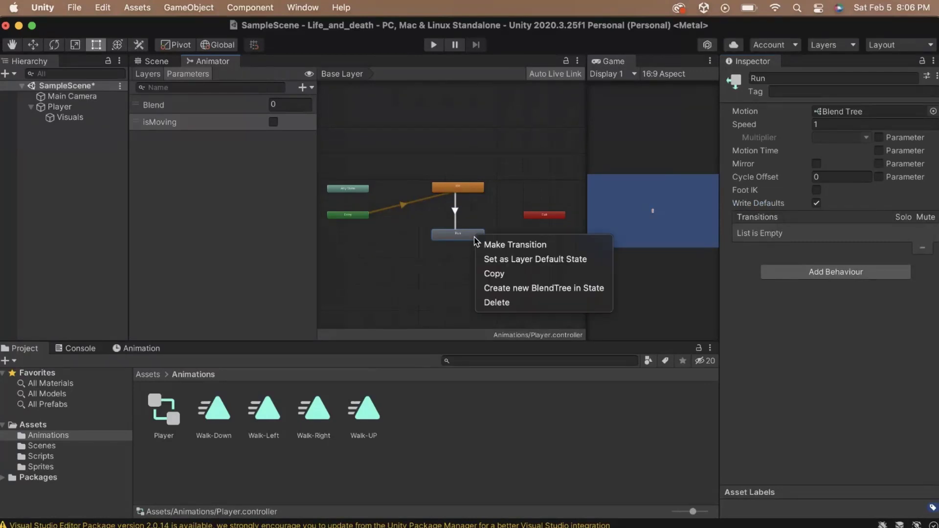
click(486, 243)
click(459, 186)
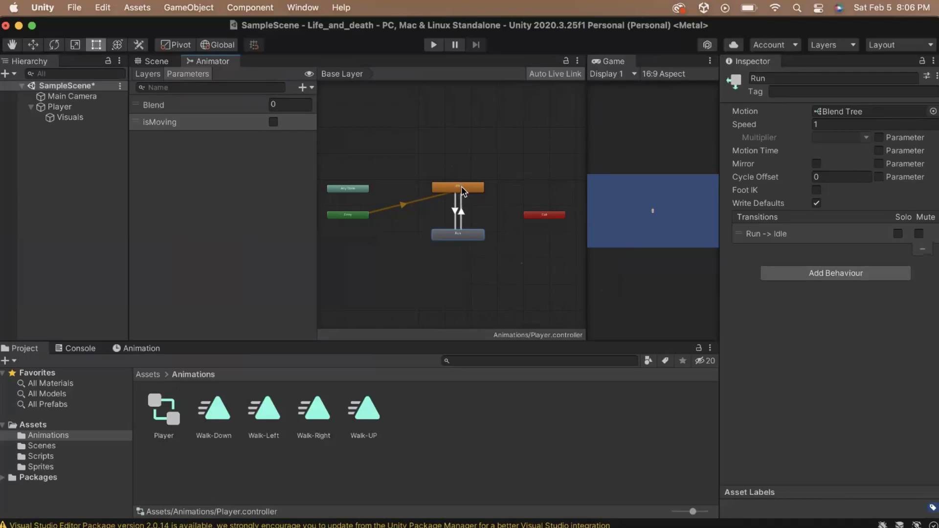
click(462, 209)
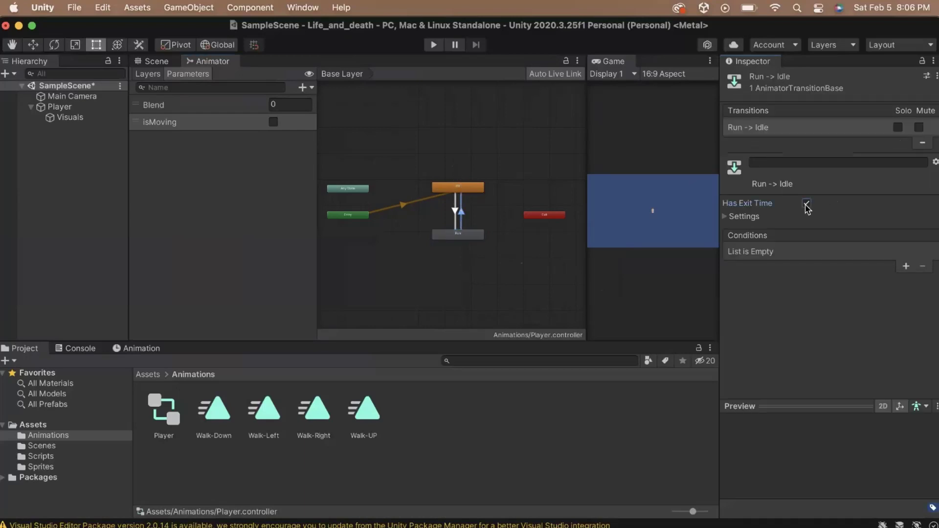
click(806, 204)
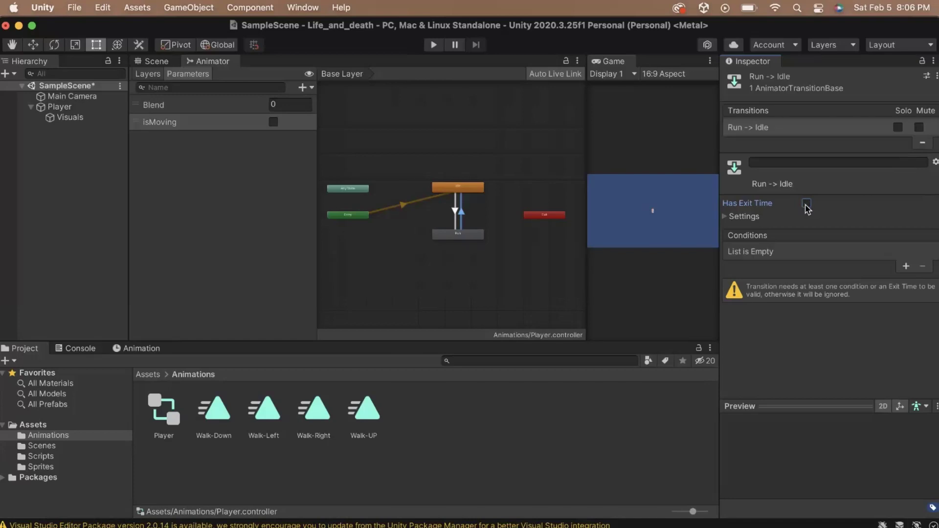
click(906, 266)
click(826, 252)
click(803, 303)
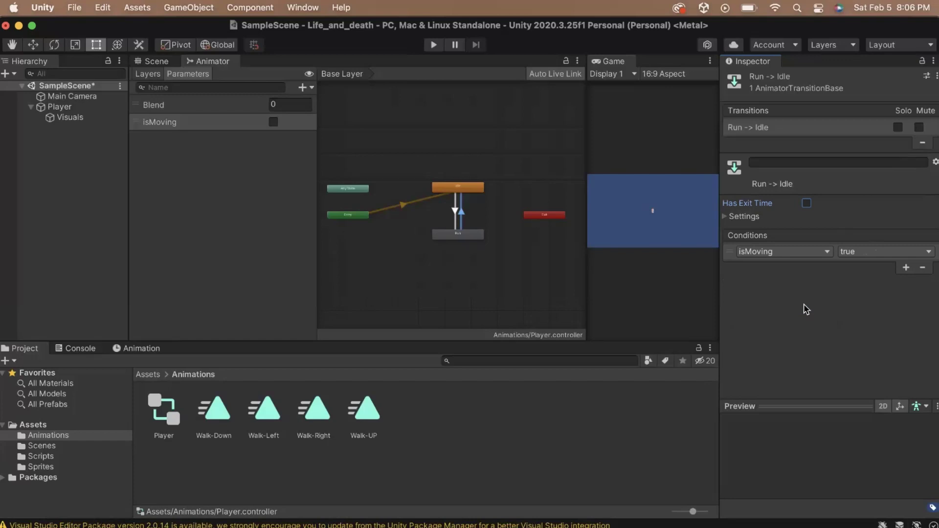
click(878, 253)
click(879, 267)
Enter the Run state's blend tree and show the Blend Tree node's settings in the Inspector
double_click(465, 236)
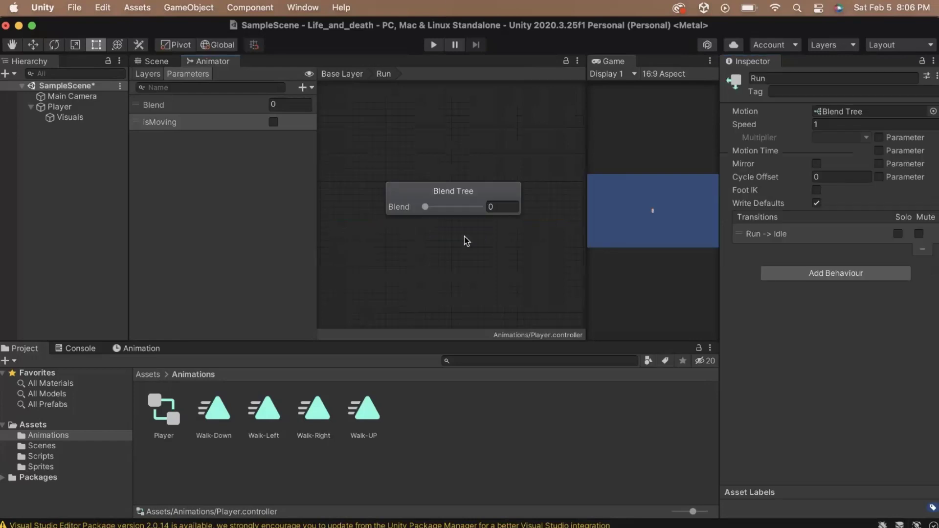
click(479, 191)
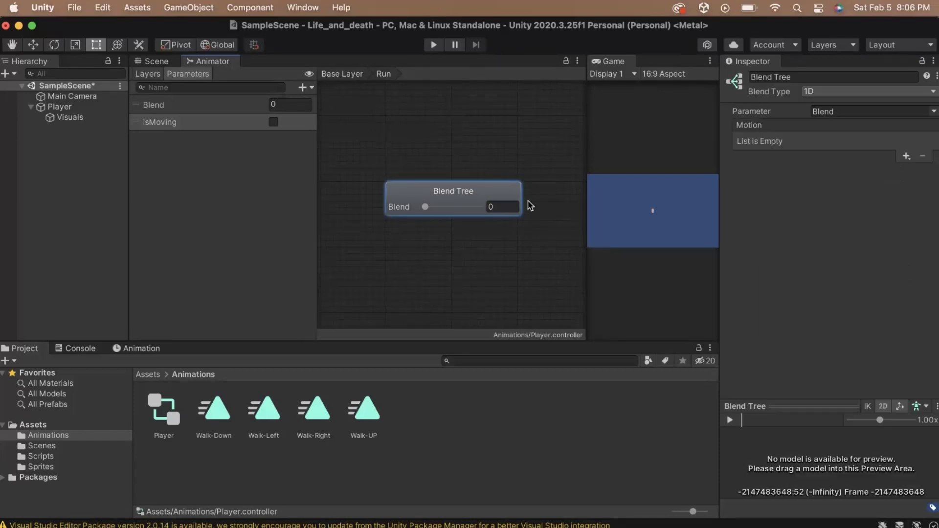
scroll(528, 204, up, 1)
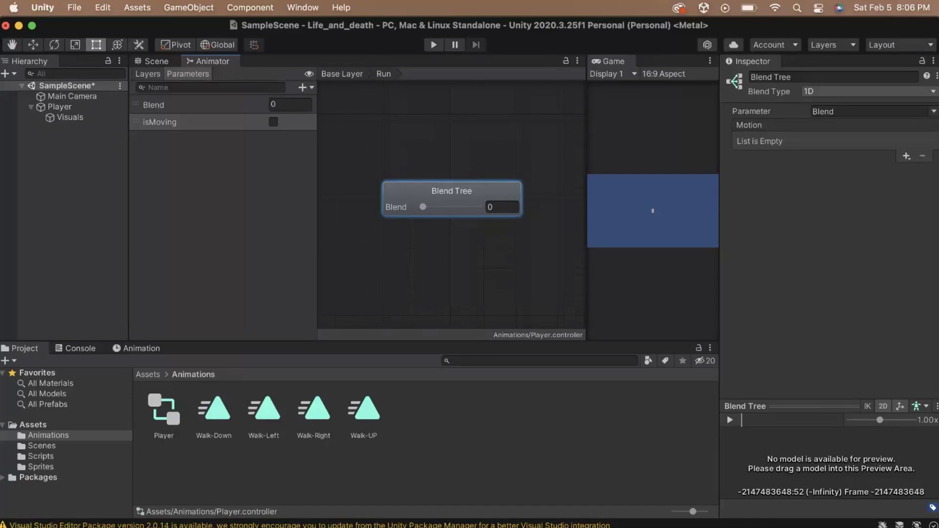
Rename the Blend parameter to horizontal
click(186, 105)
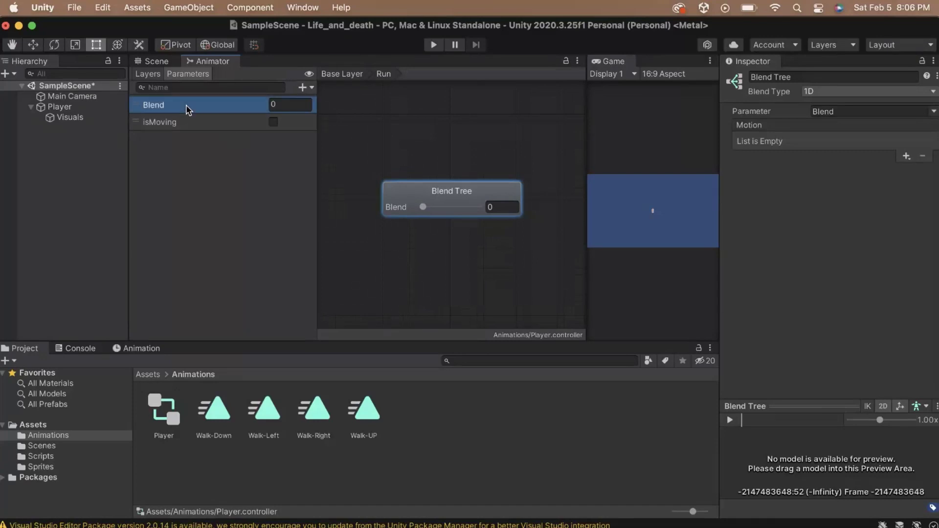
double_click(157, 105)
text(h)
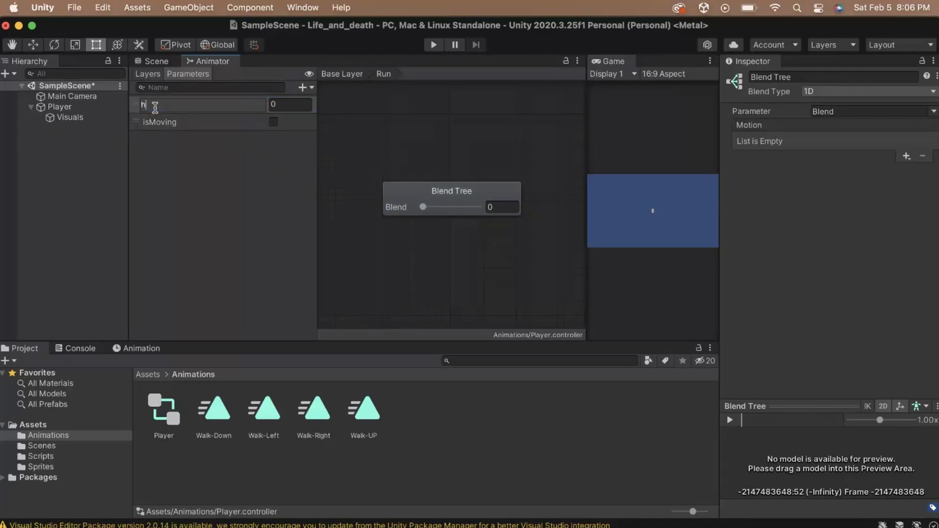
text(orizontal)
key(Return)
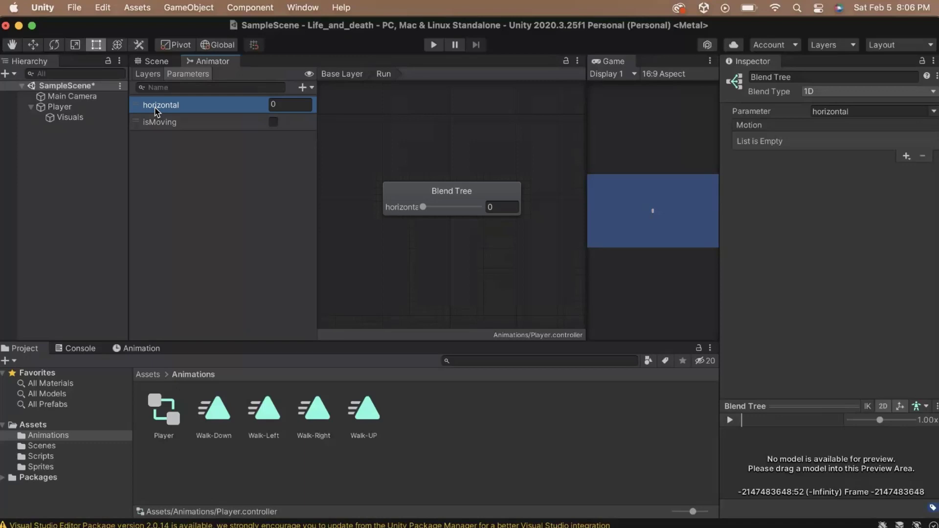
Add a Float parameter named vertical, move it directly under horizontal, and select the Blend Tree
click(302, 87)
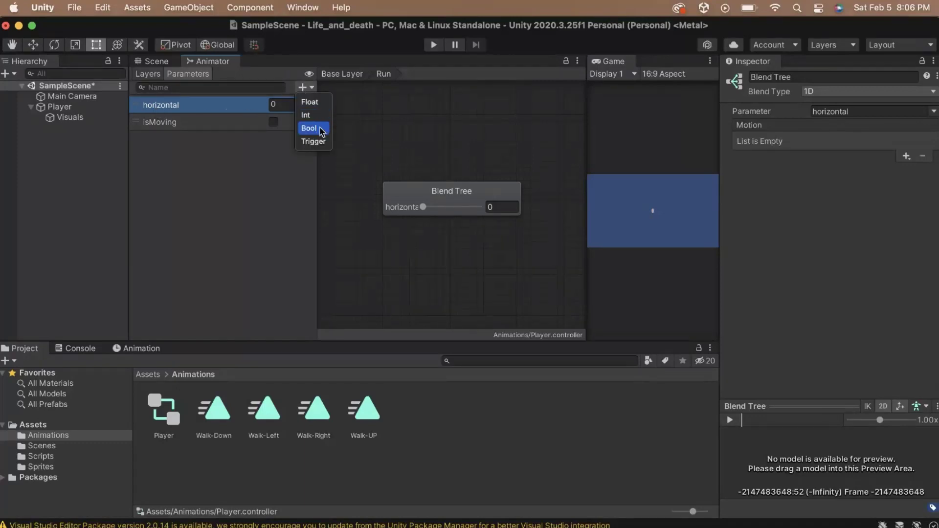
click(321, 104)
text(v)
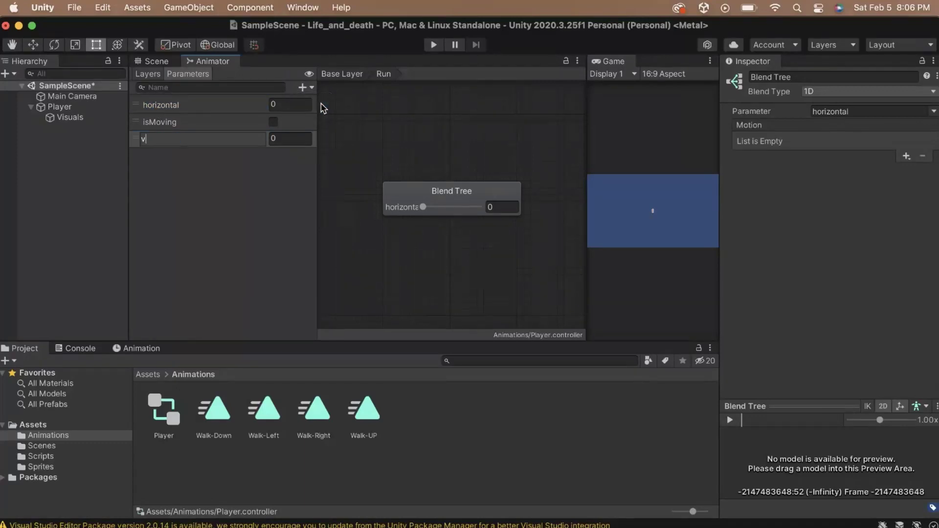
text(ertical)
key(Return)
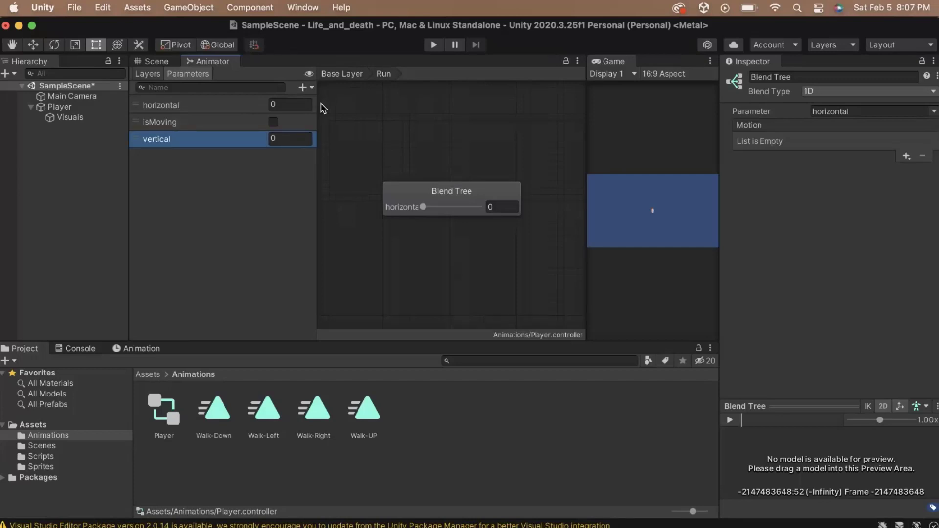
drag(137, 142, 133, 124)
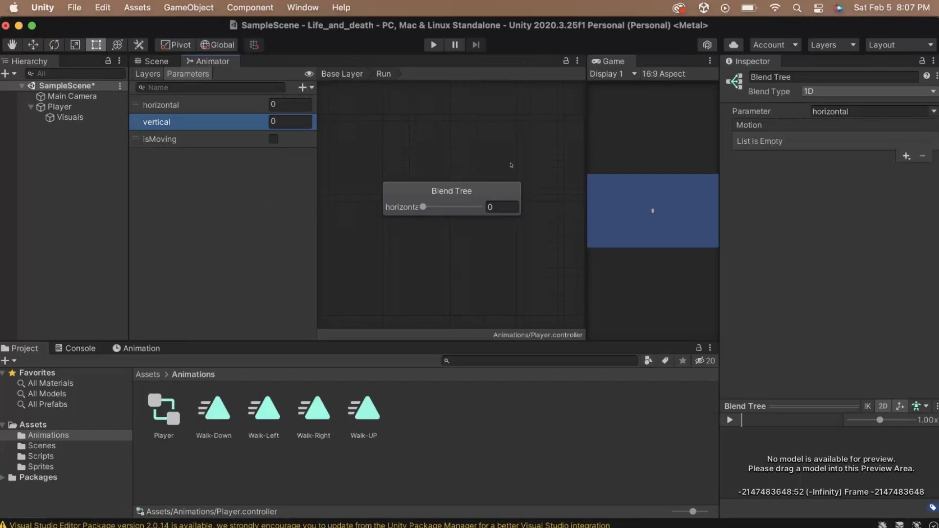
click(491, 189)
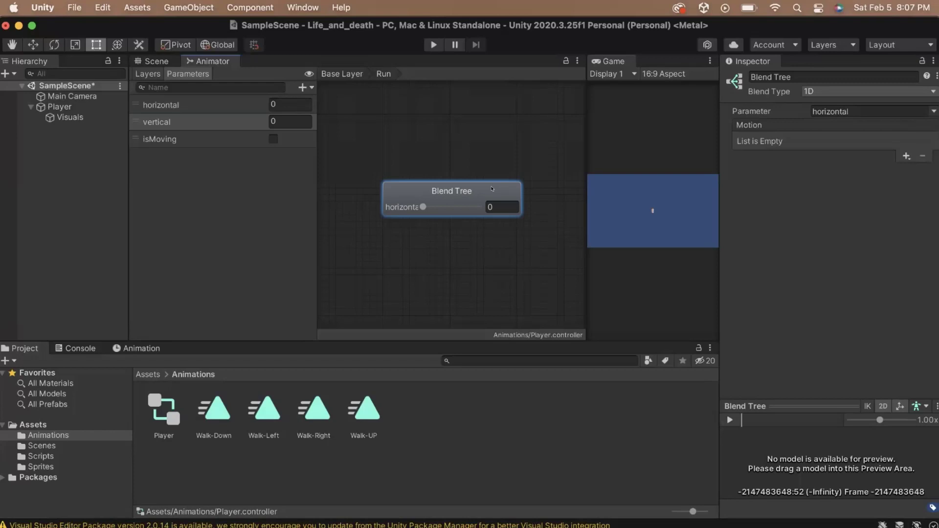
Make the Run blend tree 2D Simple Directional, using horizontal and vertical as its two parameters
click(829, 92)
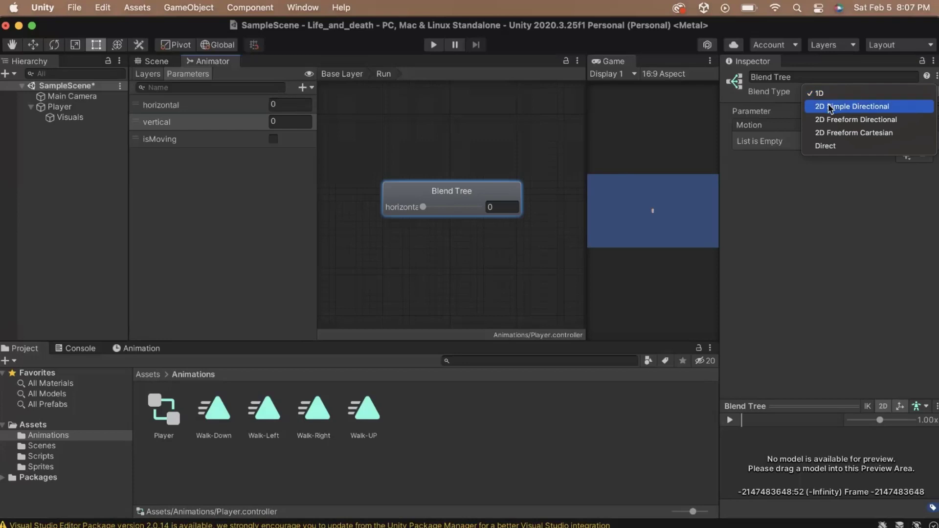
click(831, 106)
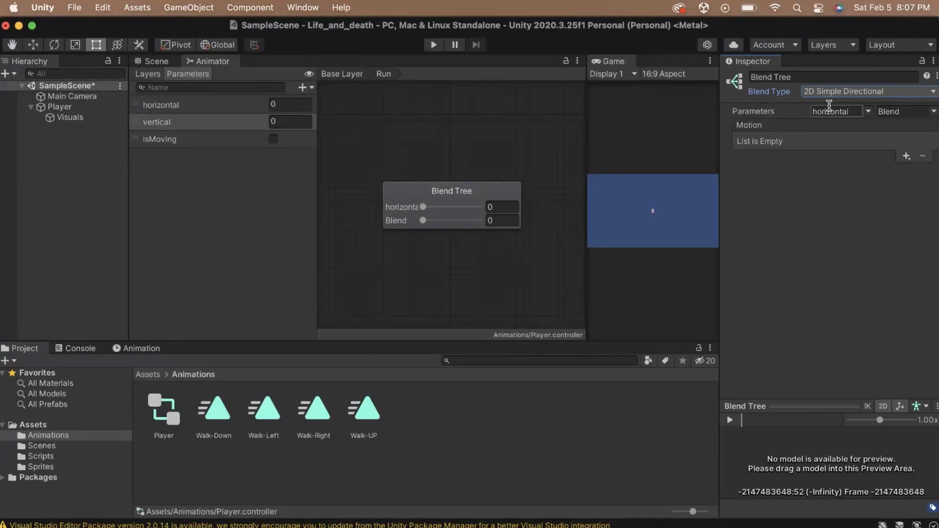
click(933, 112)
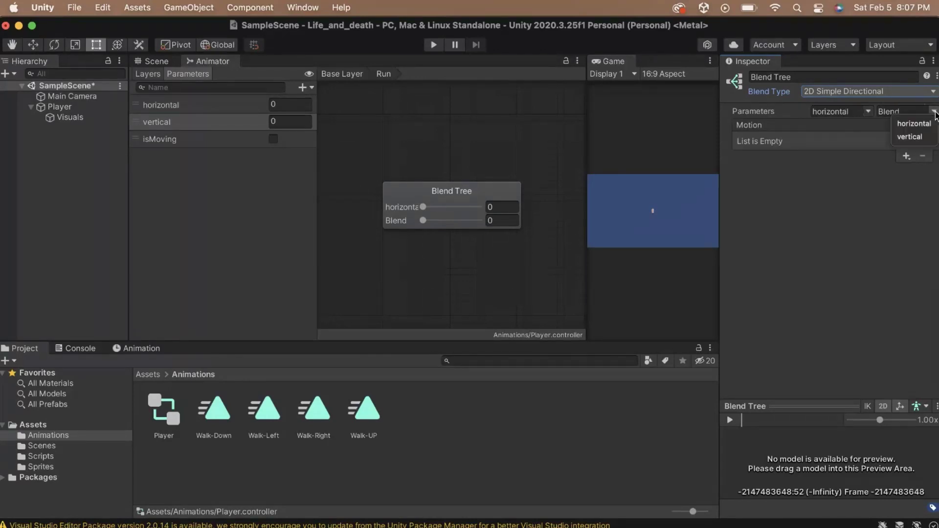
click(925, 137)
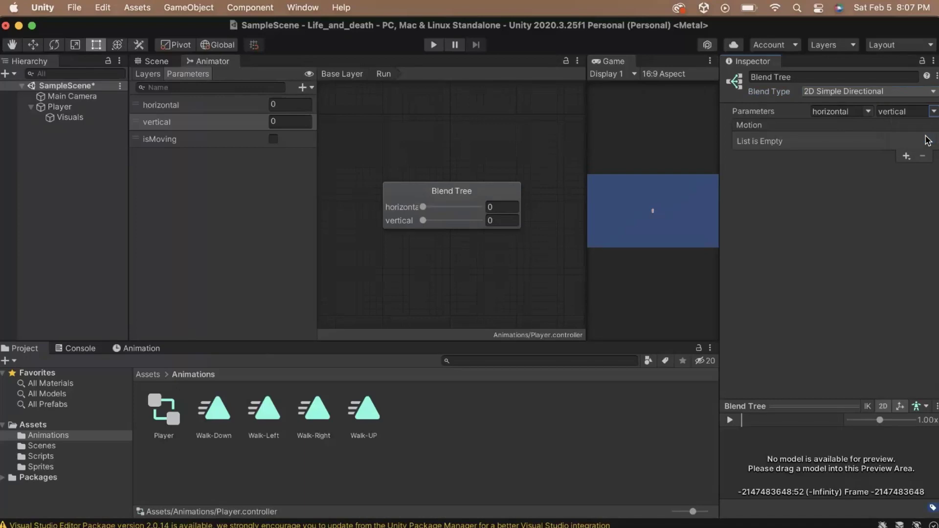
click(906, 156)
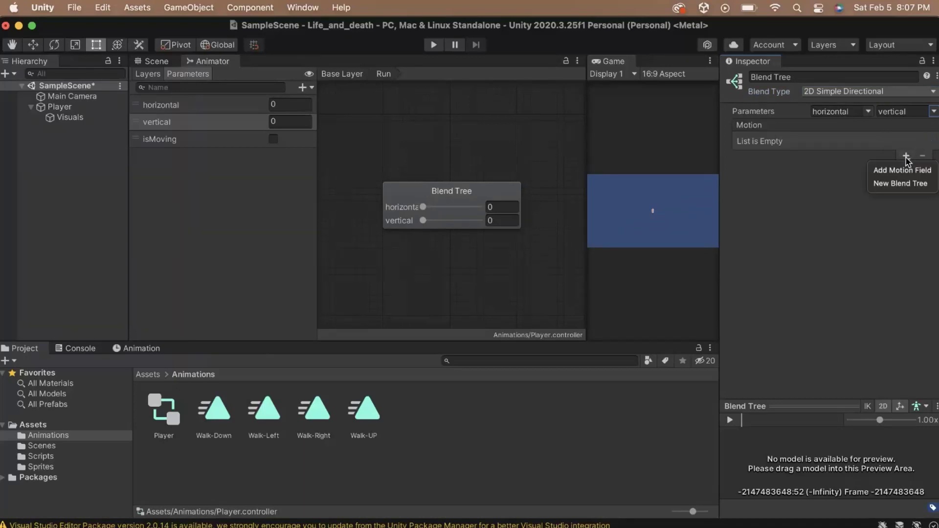
Add four empty motion fields to the Run blend tree
click(905, 169)
click(906, 165)
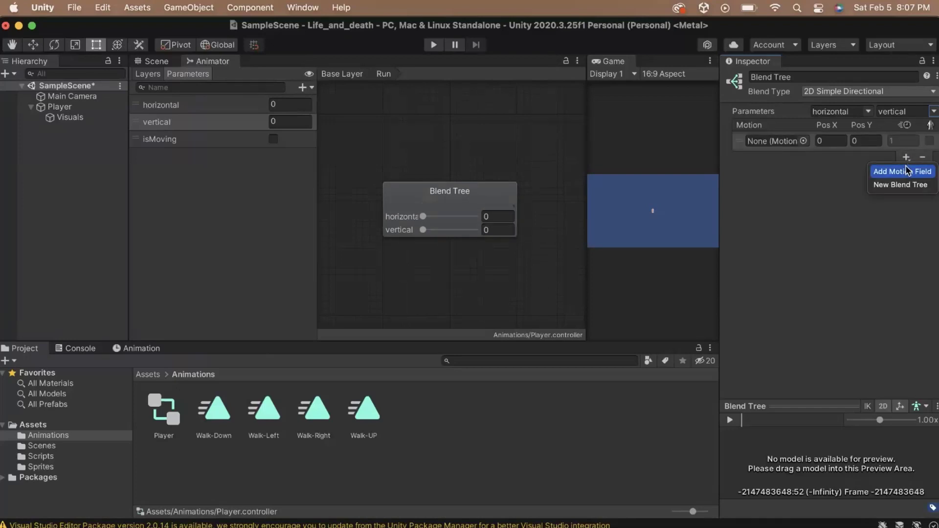
click(907, 175)
click(906, 318)
click(905, 342)
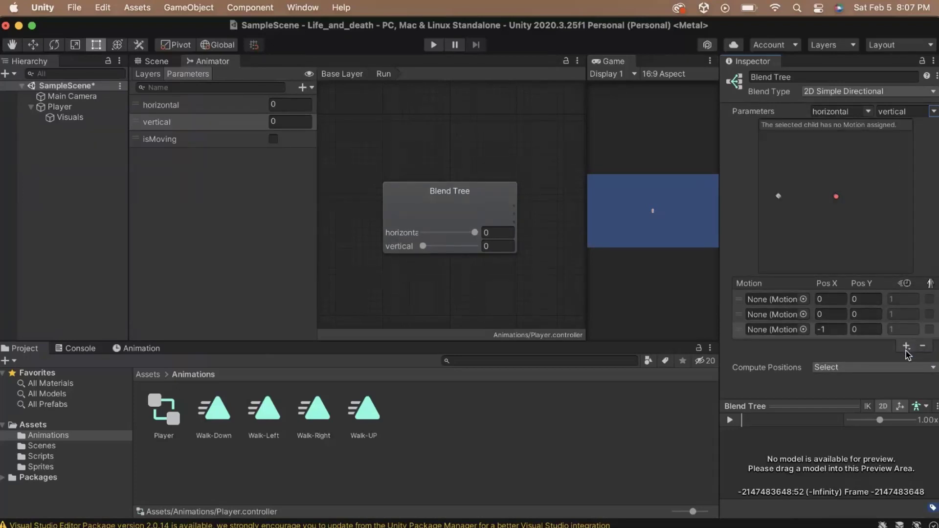
click(906, 347)
click(907, 363)
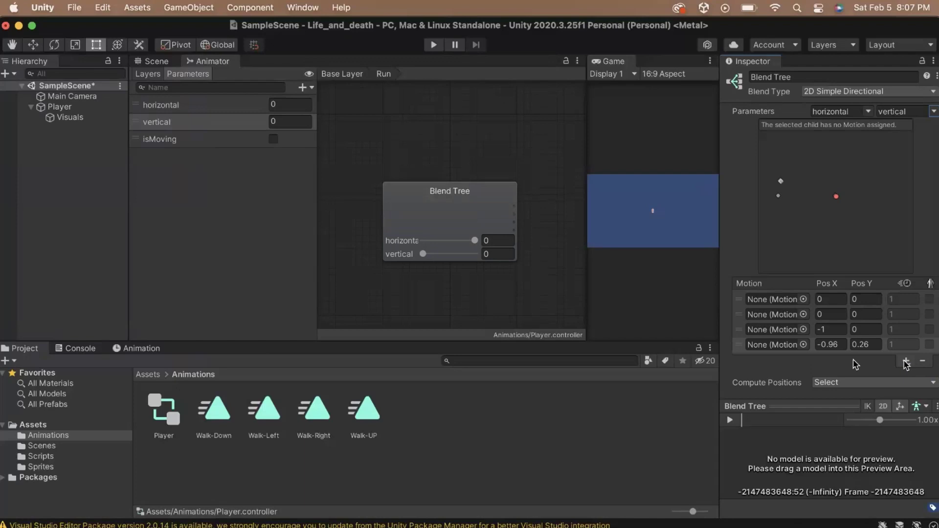
Fill the four motion slots with Walk-Right, Walk-UP, Walk-Left and Walk-Down
drag(319, 416, 753, 297)
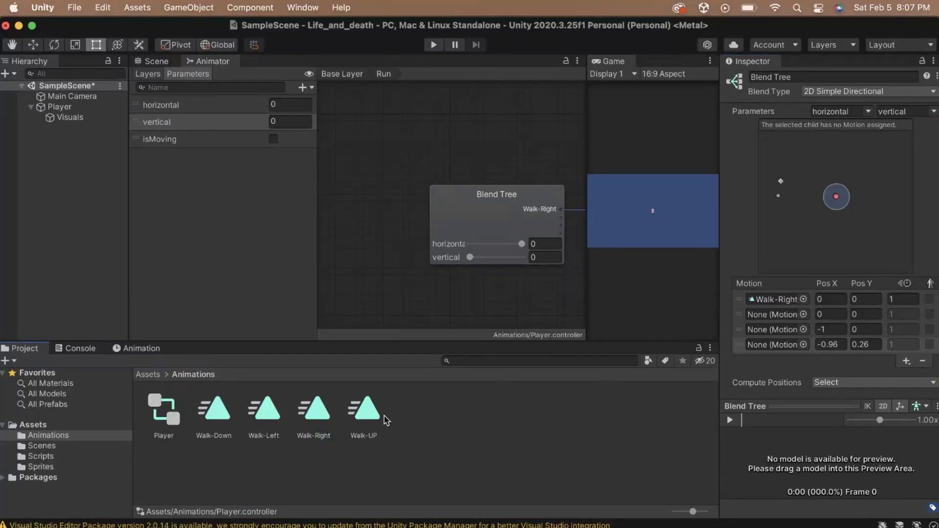
drag(364, 410, 771, 318)
drag(266, 407, 772, 329)
drag(214, 410, 775, 345)
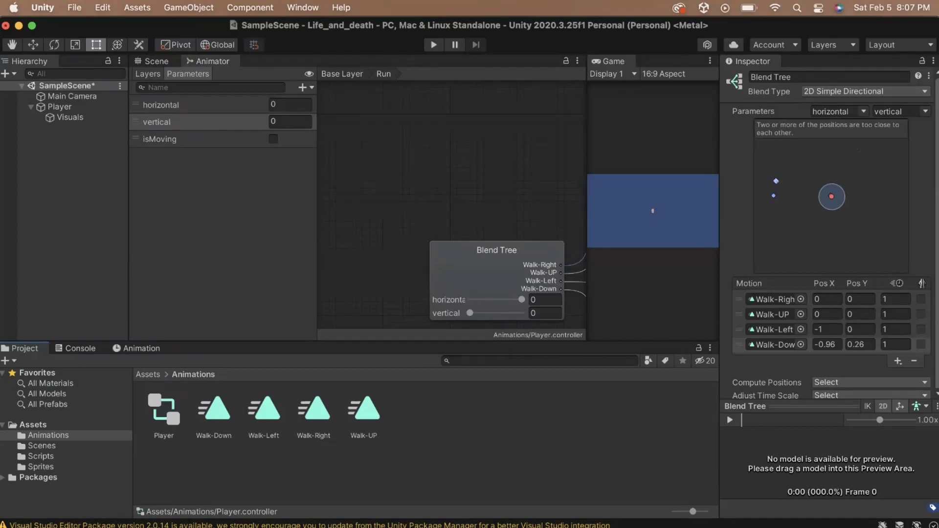
Position Walk-Right at (1,0), Walk-UP at (0,1), Walk-Left at (-1,0) and Walk-Down at (0,-1)
click(830, 299)
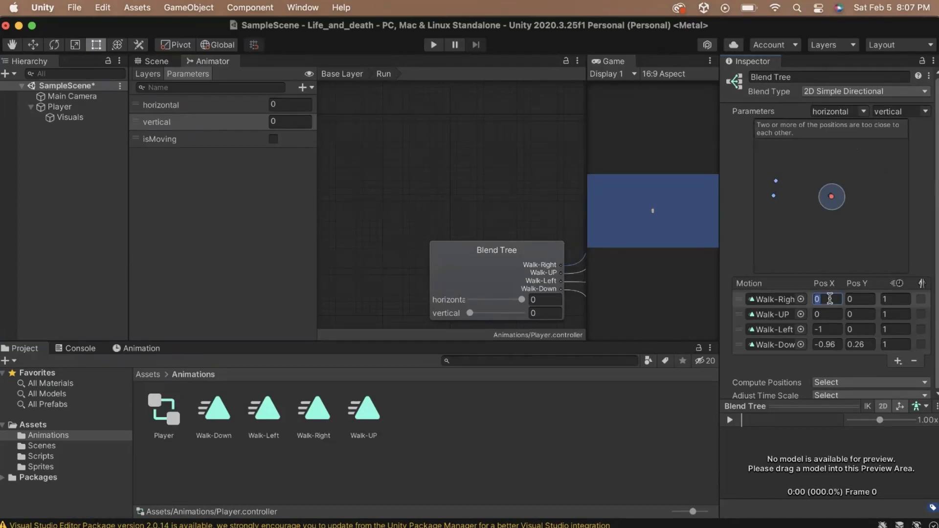
text(1)
key(Tab)
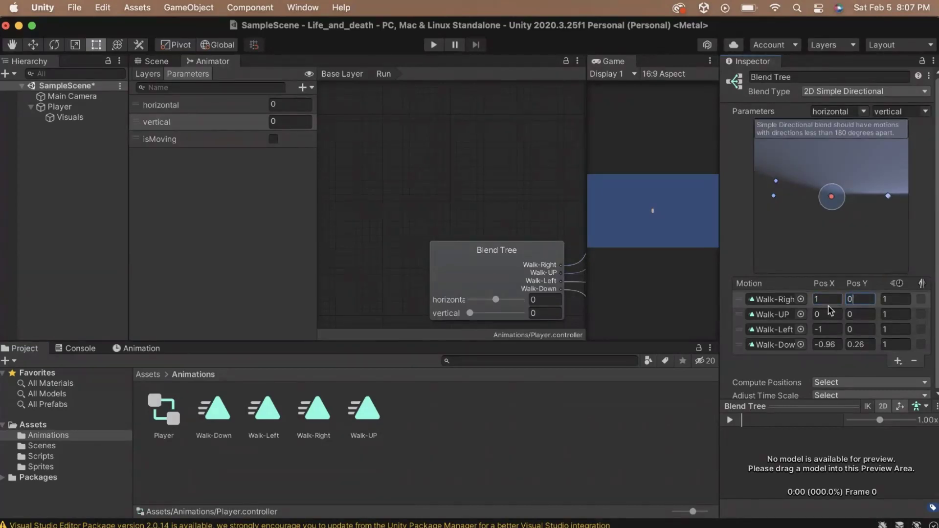
click(827, 314)
key(Tab)
text(1)
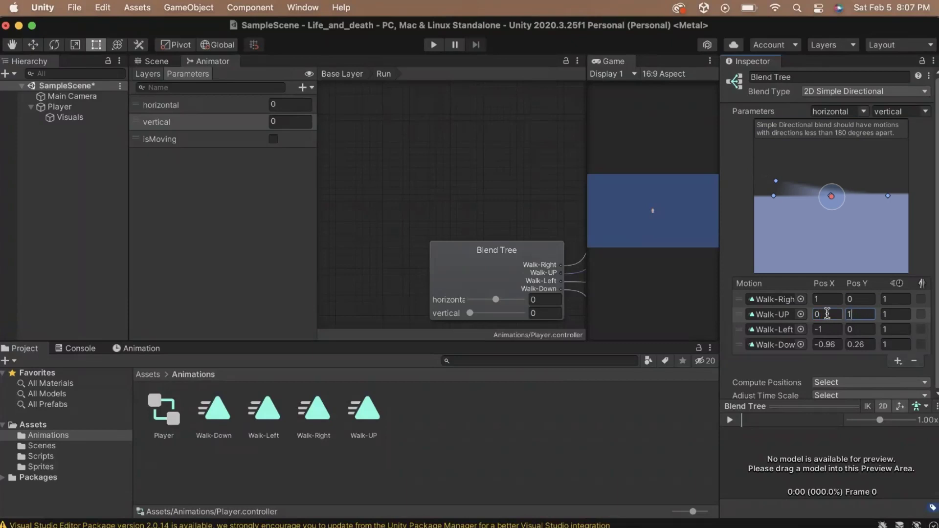
click(830, 329)
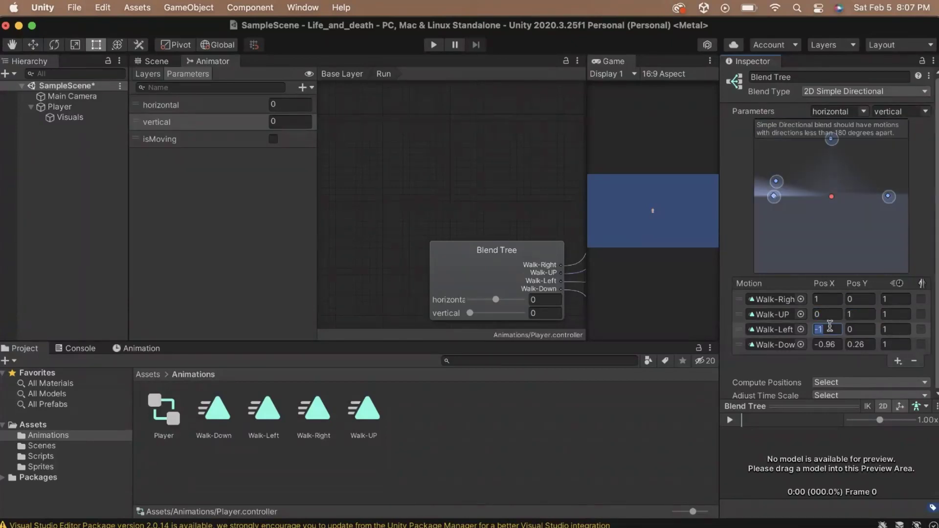
key(Tab)
click(833, 344)
text(0)
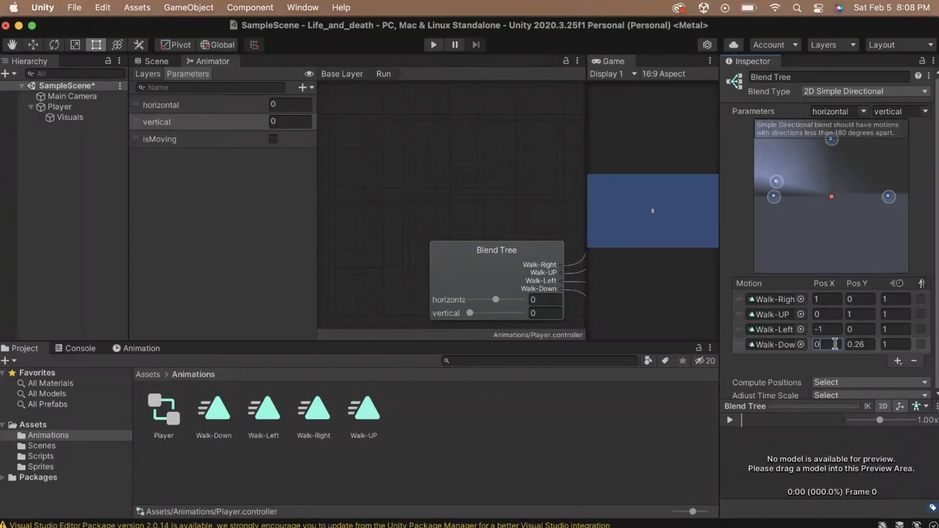
key(Tab)
text(-1)
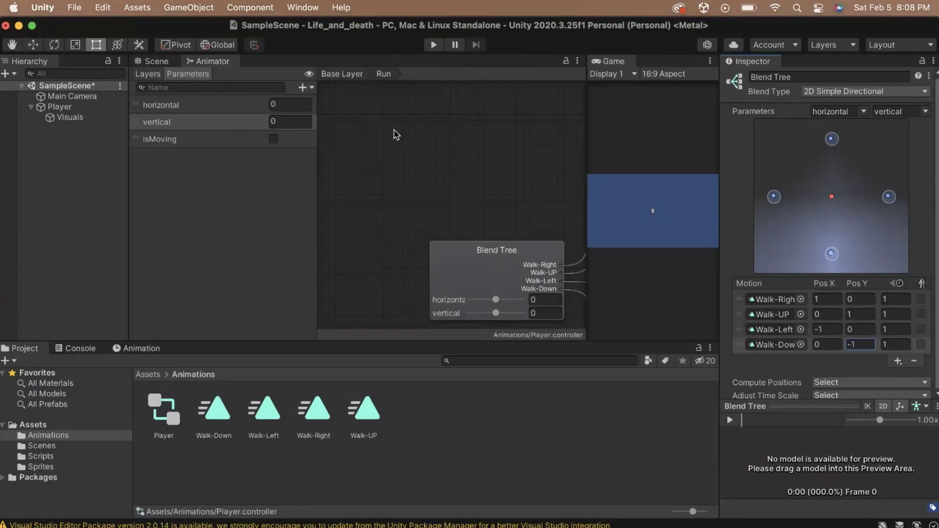
Close the Animator panel and give Visuals an Animator component using the Player controller
right_click(223, 63)
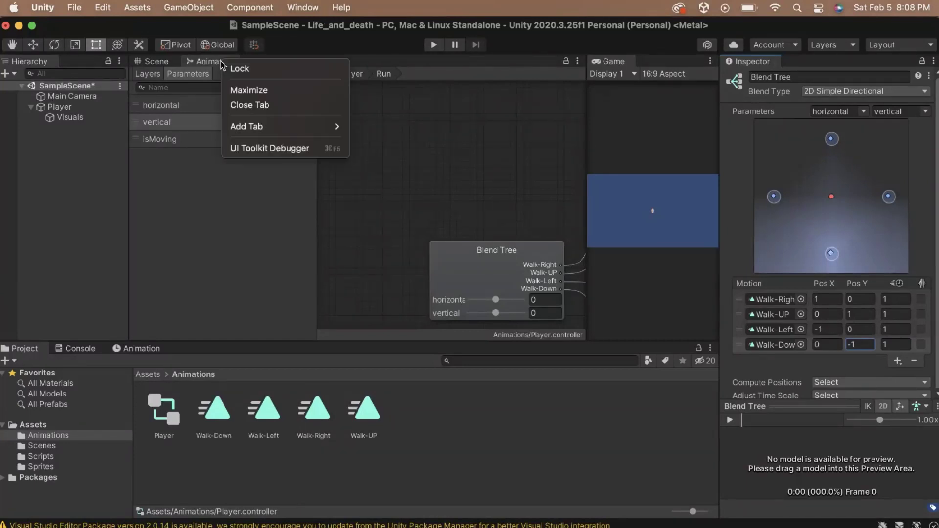
click(268, 105)
click(74, 108)
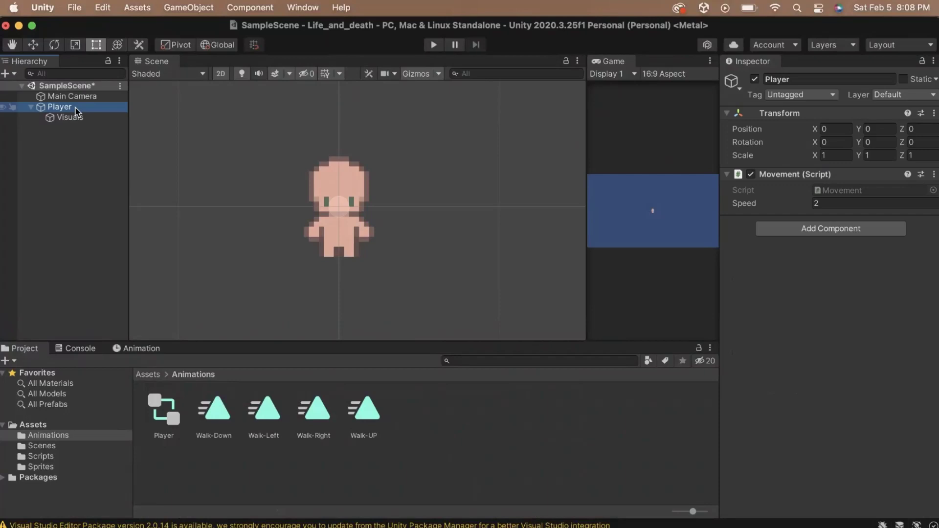
click(90, 117)
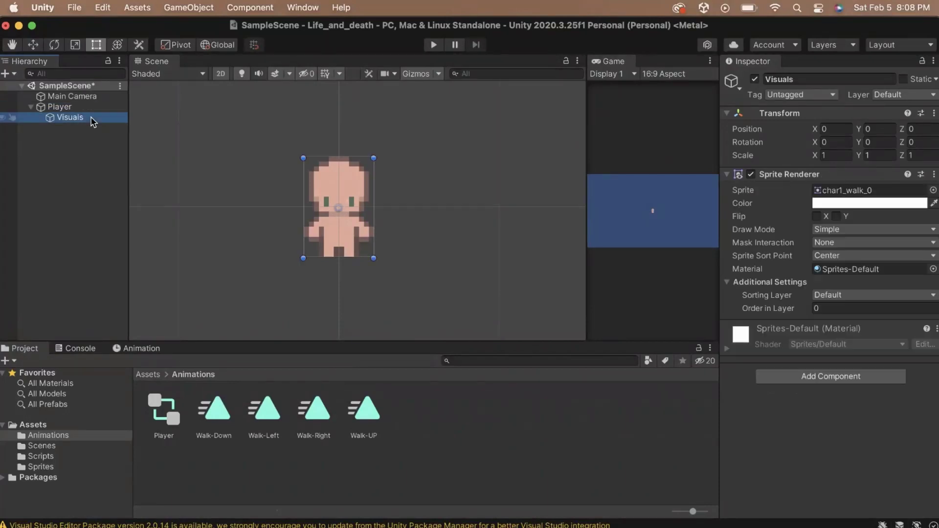
click(779, 376)
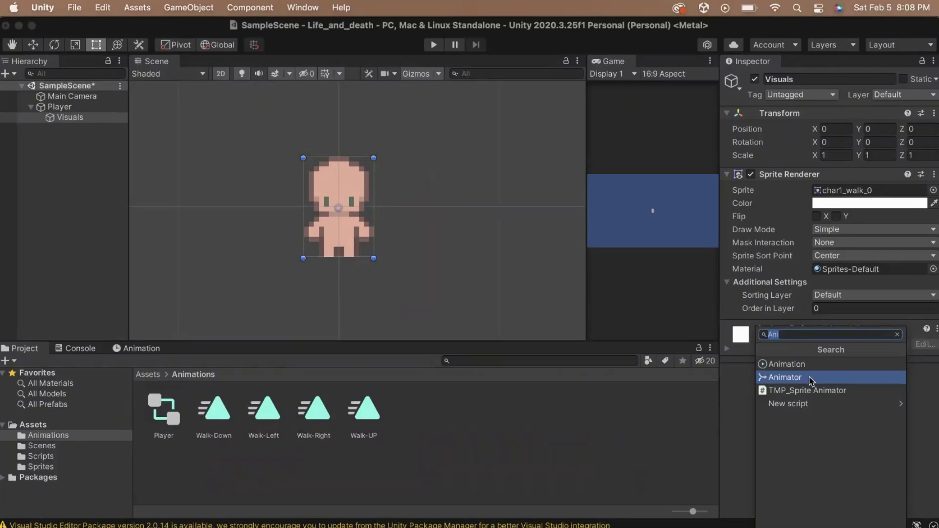
click(790, 378)
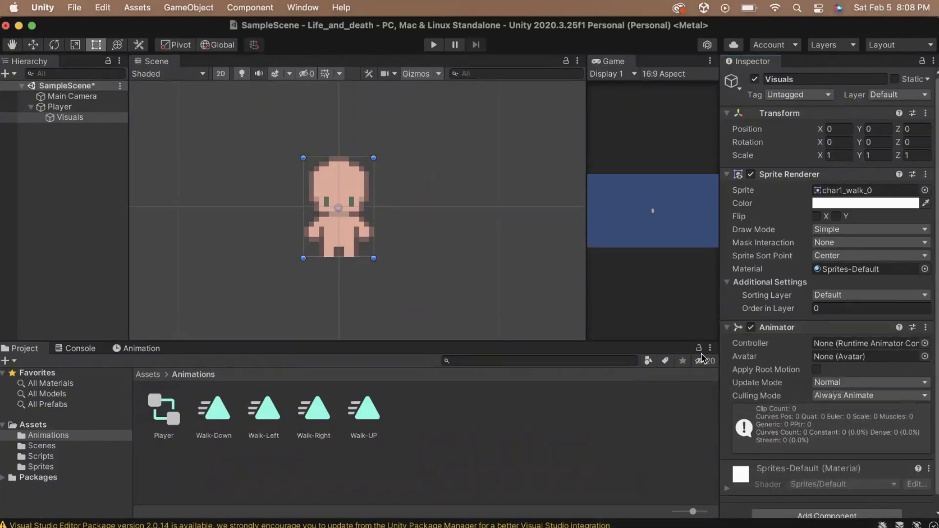
drag(164, 424, 840, 347)
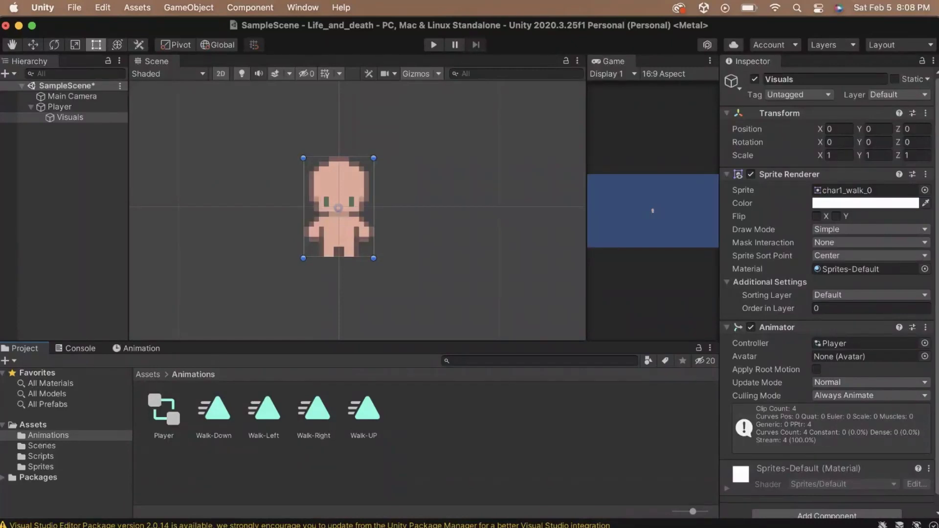
Open the Movement script from the Assets > Scripts folder in Visual Studio
click(149, 375)
double_click(263, 418)
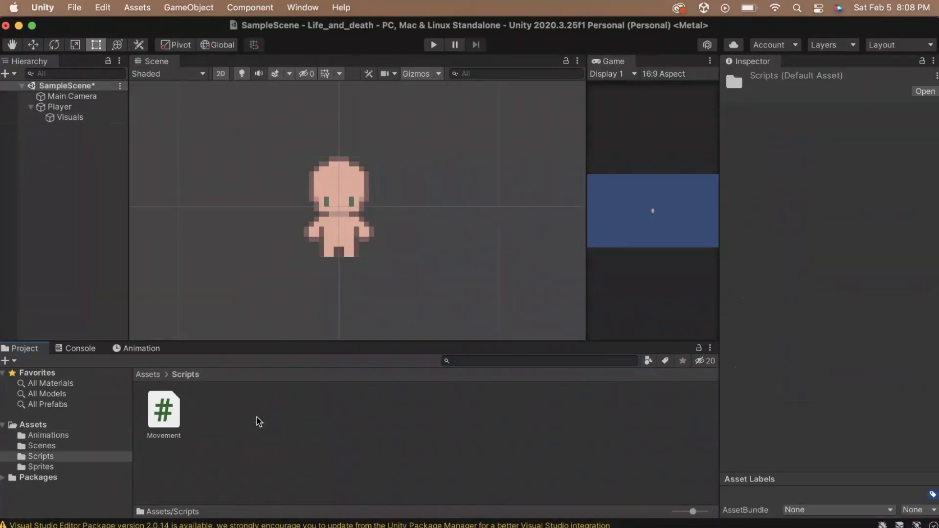
double_click(164, 413)
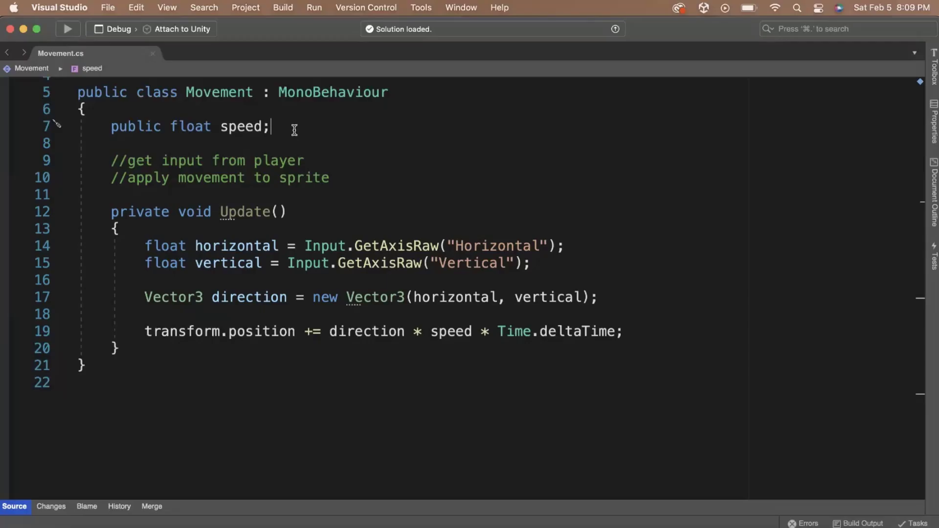
Declare 'public Animator animator;' below the speed field in Movement.cs
click(295, 129)
key(Return)
key(Return)
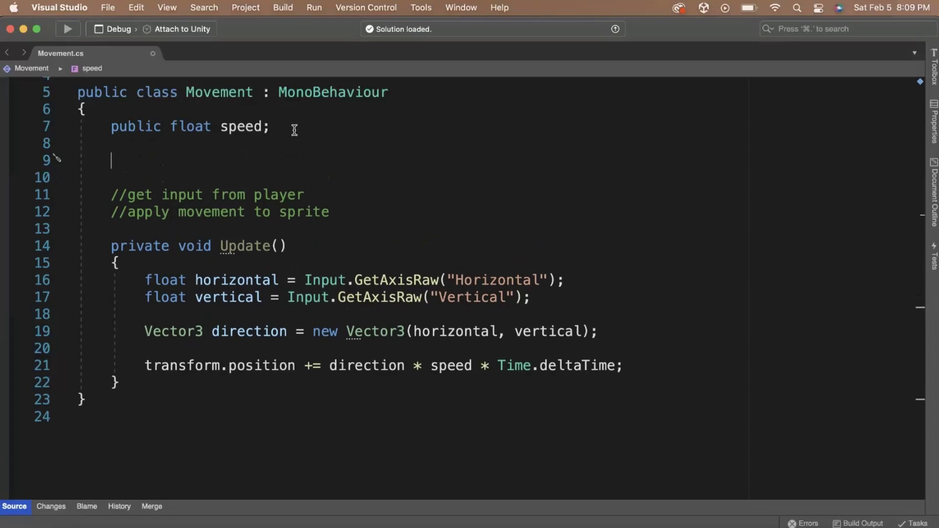
text(public Ani)
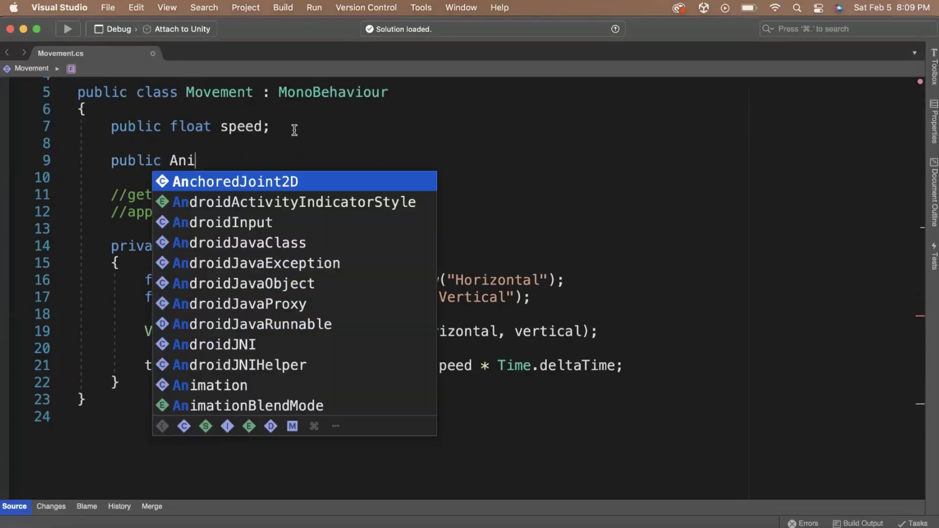
text(matory)
key(BackSpace)
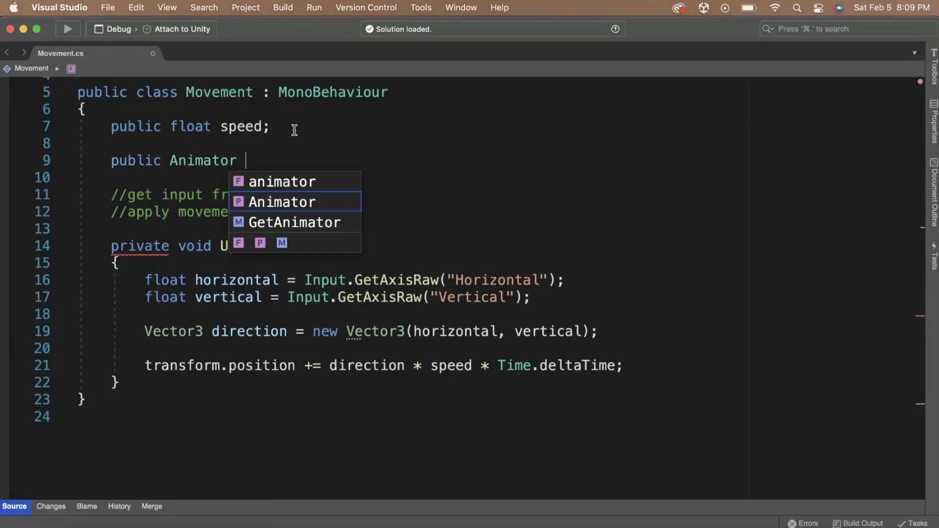
text(animator;)
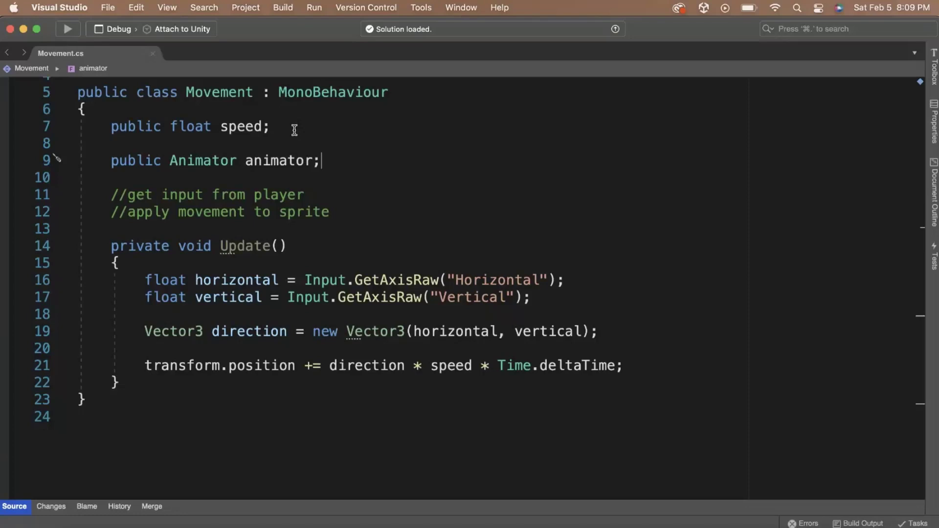
Add an AnimateMovement() call in Update below the direction line
click(616, 332)
key(Return)
key(Return)
text(Ani)
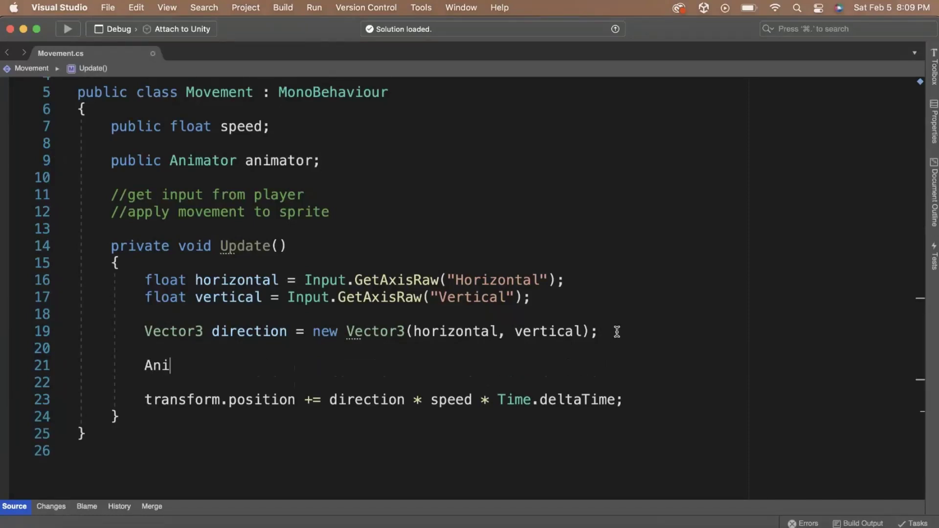
text(matre)
key(BackSpace)
key(BackSpace)
text(e)
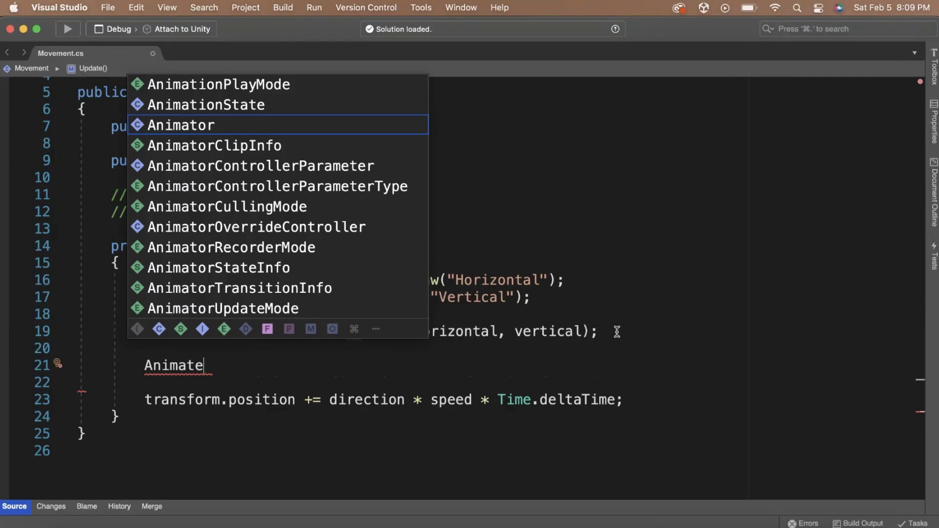
text(Movement())
key(Left)
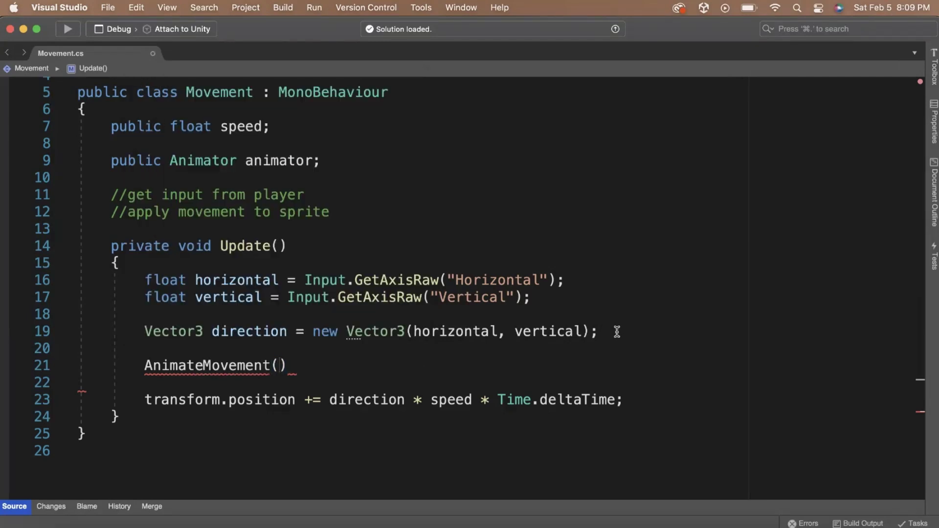
Pass direction into the AnimateMovement call and save the script
text(direction);)
key(super+s)
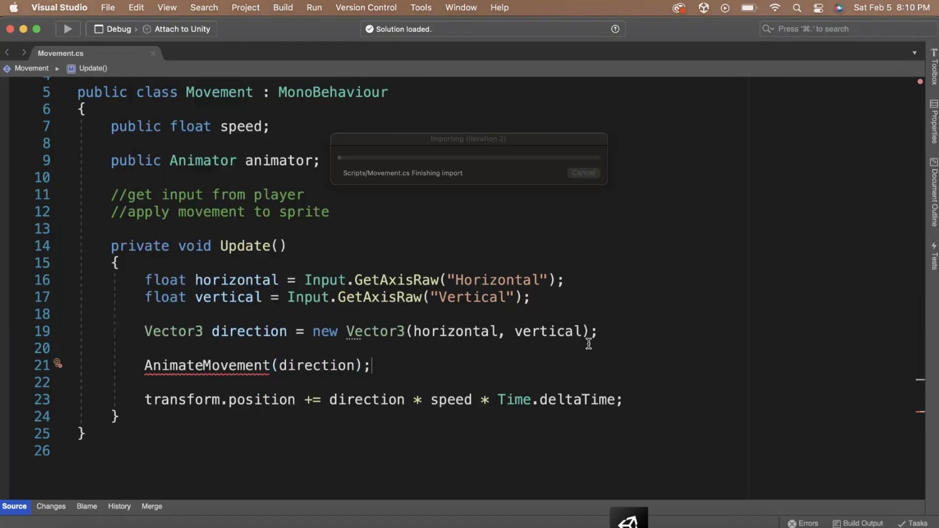
scroll(589, 344, down, 3)
Declare 'void AnimateMovement(Vector3 direction)' with an open method body below Update
click(206, 336)
key(Return)
key(Return)
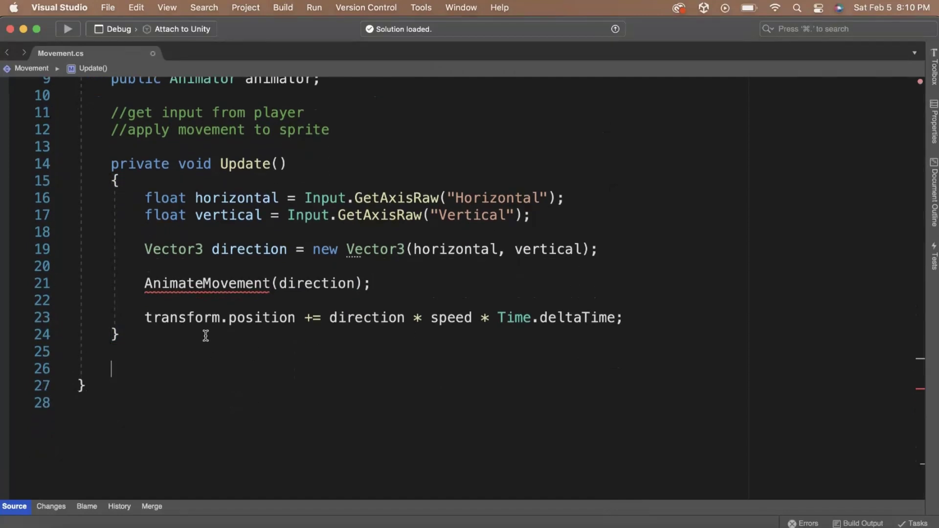
text(void An)
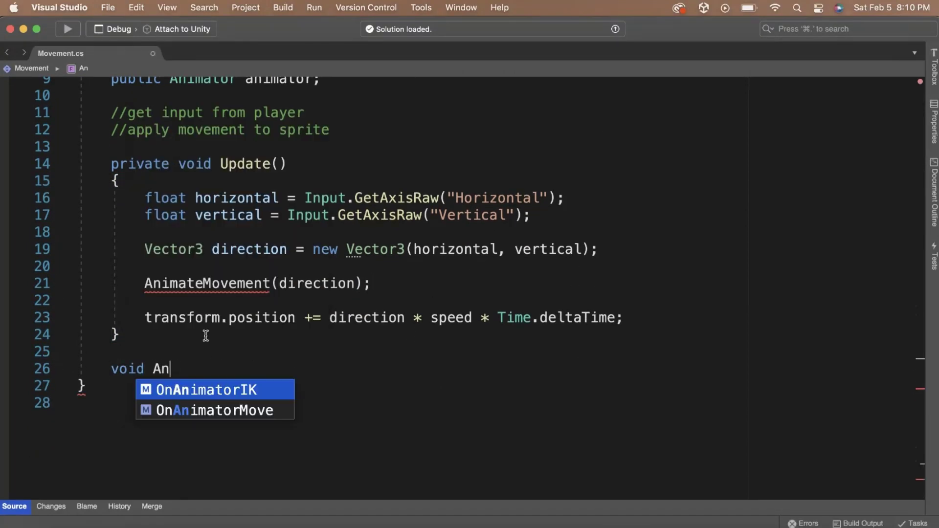
text(imateMov)
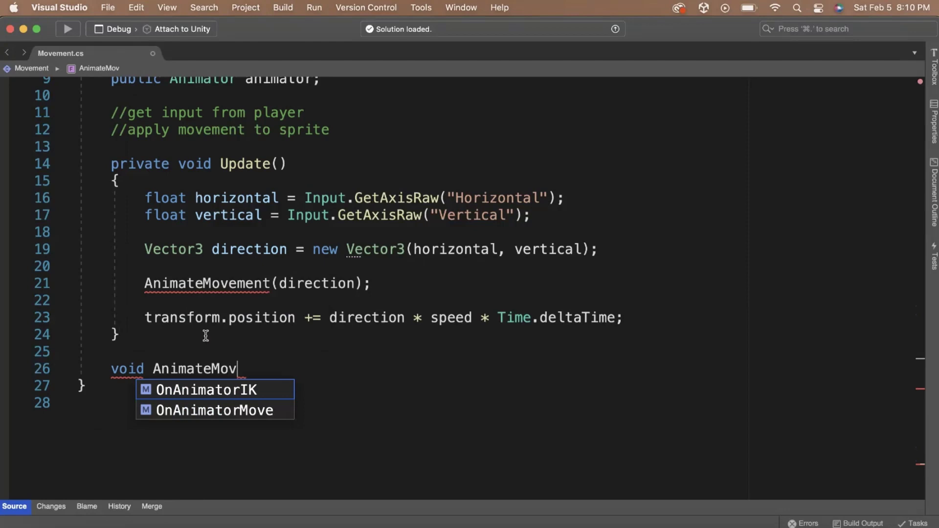
text(ement(Vec)
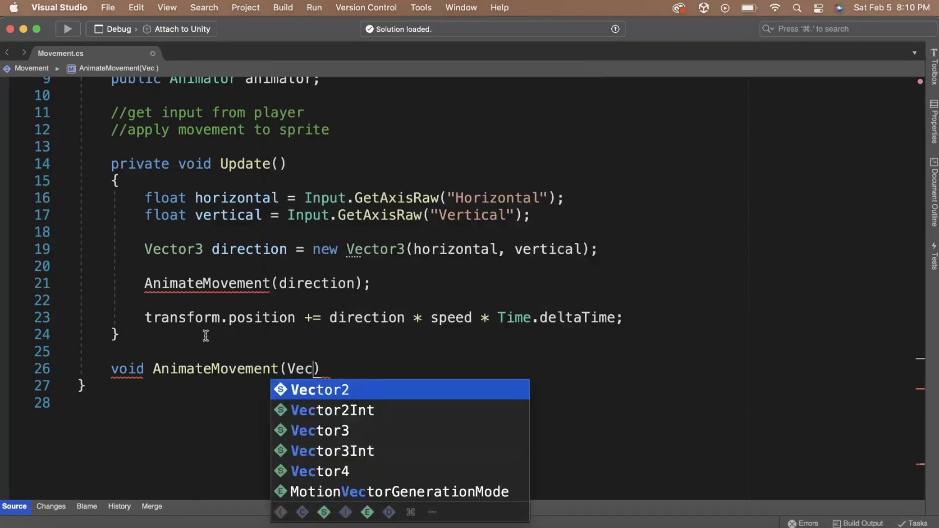
key(Down)
key(Down)
key(Down)
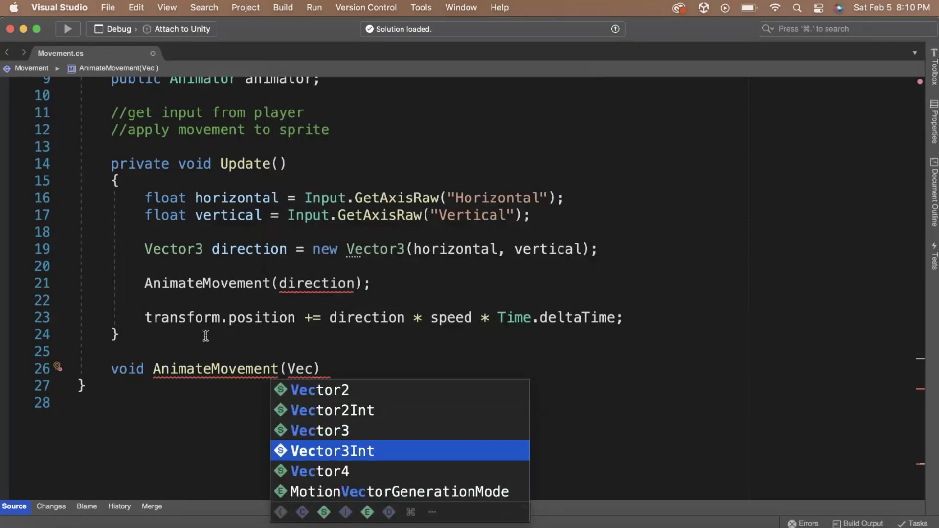
key(Return)
key(BackSpace)
key(BackSpace)
key(BackSpace)
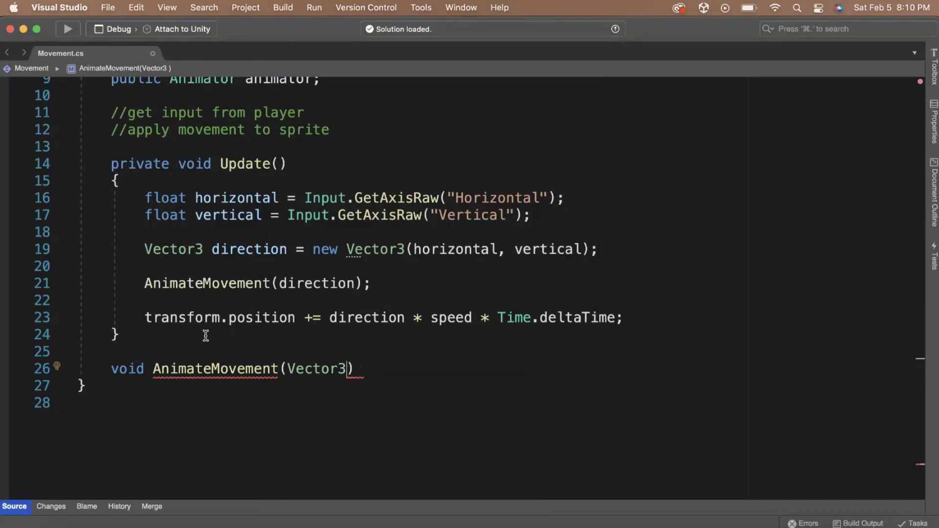
text(di)
text(rection))
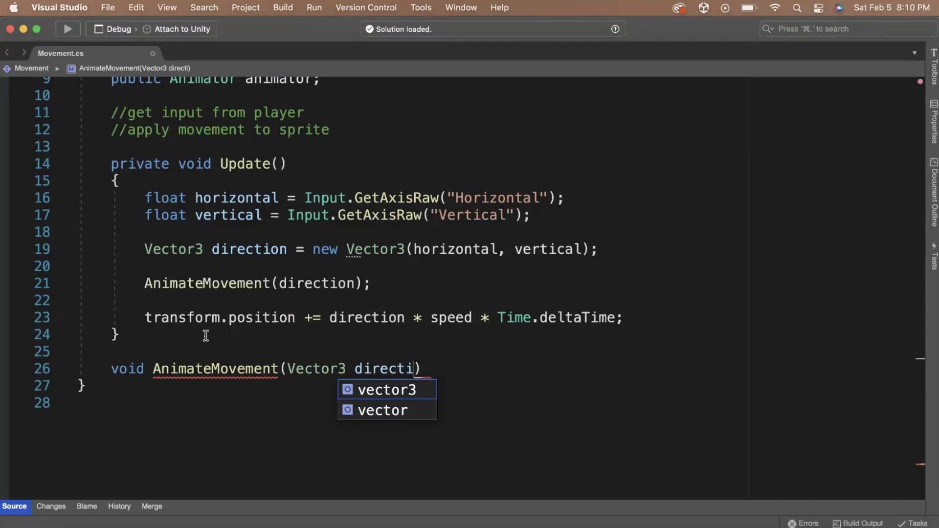
key(Return)
text({)
key(Return)
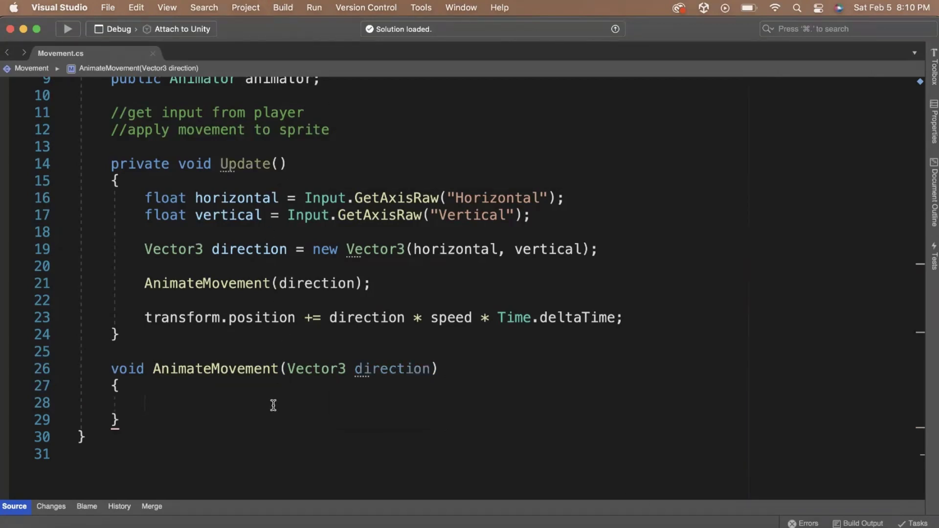
Add an 'if(animator != null)' check containing an 'if(direction.magnitude > 0)' condition
text(if()
text(animator )
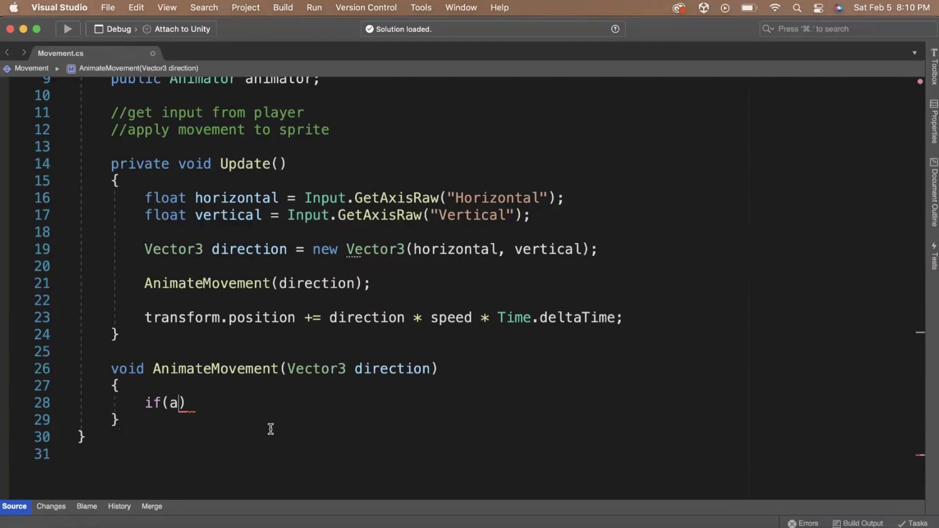
text(!= null))
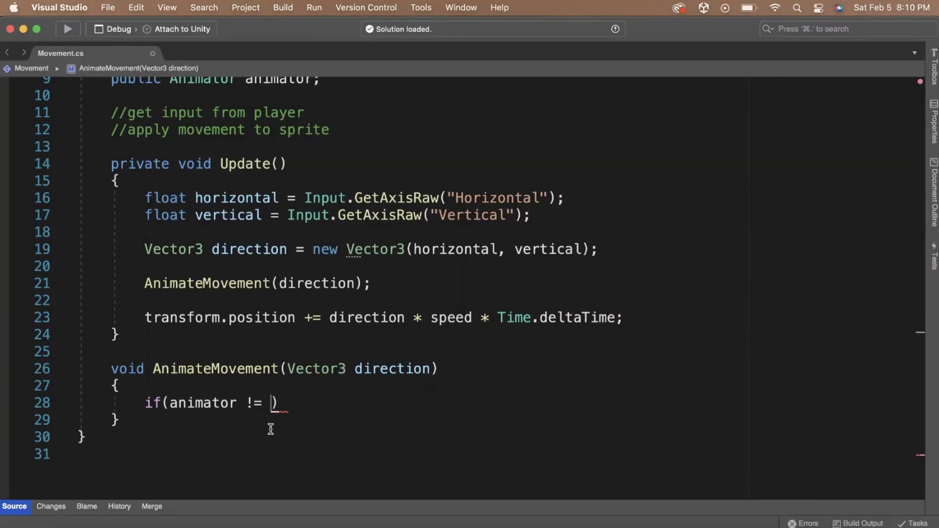
key(Return)
text({)
key(Return)
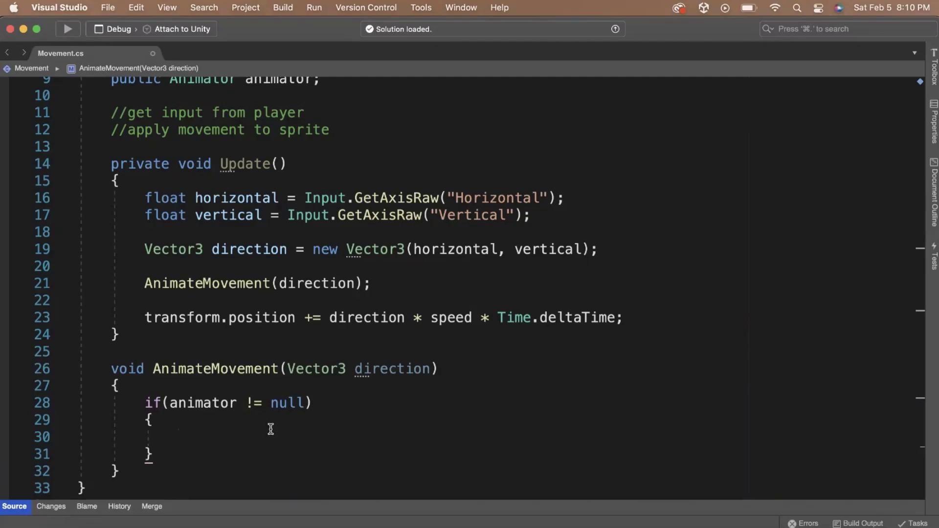
text(if(direc)
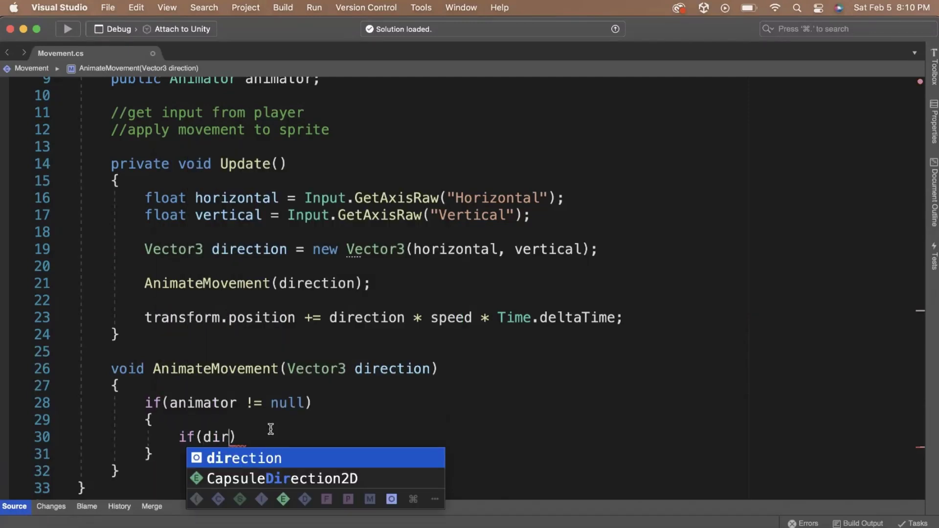
text(tion.magnitude )
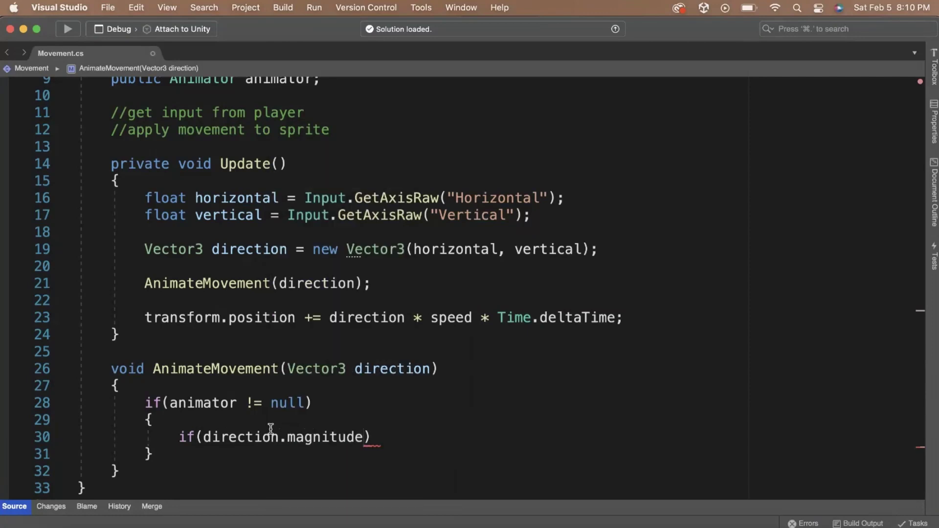
text(> 0))
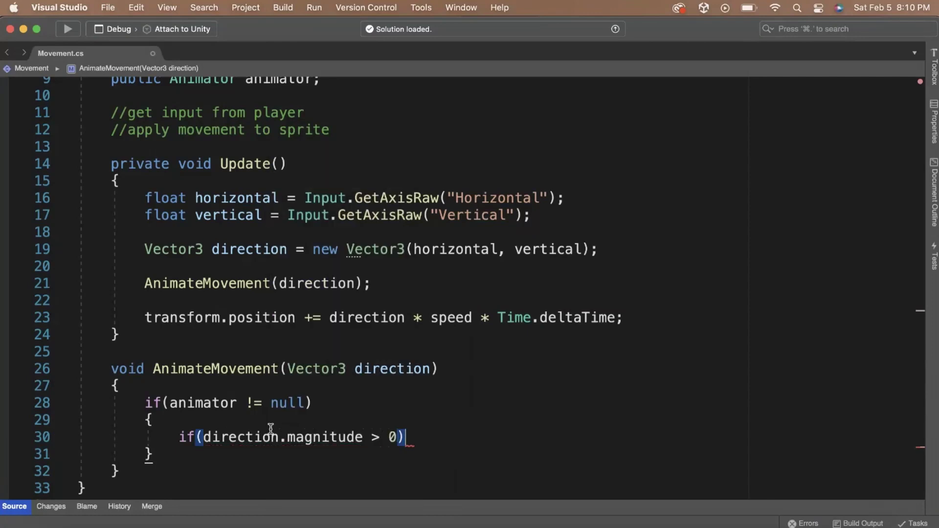
Open the magnitude check's body and add an empty else block after it
key(Return)
text({)
key(Return)
scroll(335, 334, down, 3)
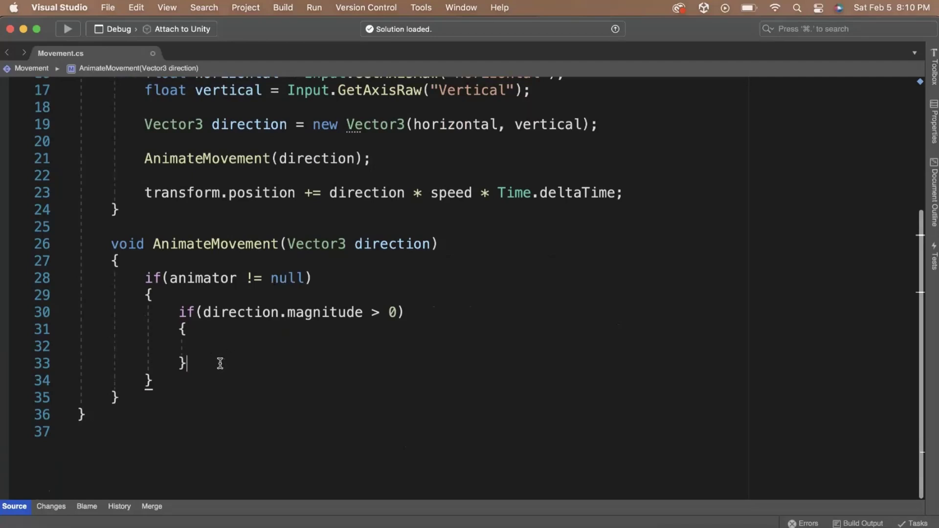
key(Return)
text(else {)
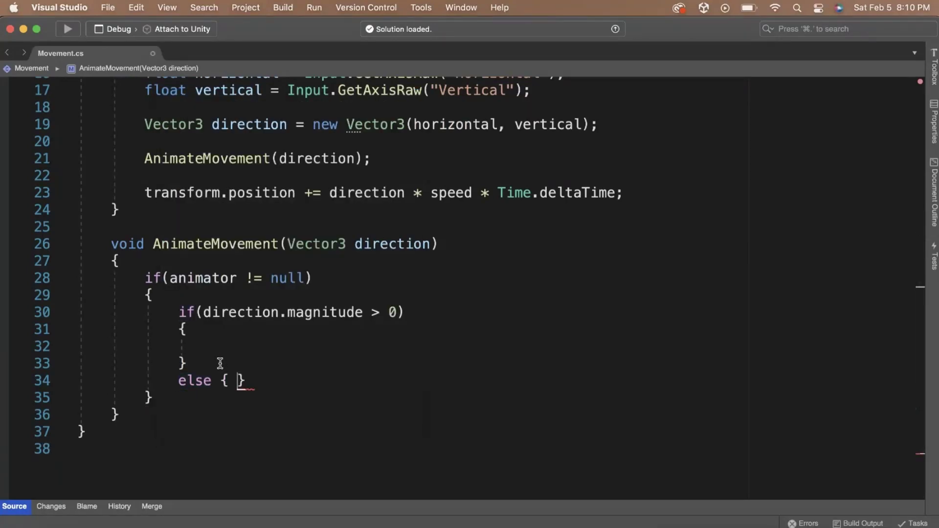
key(Return)
Set isMoving true and horizontal/vertical floats from direction.x and direction.y, then save
click(269, 347)
text(anima)
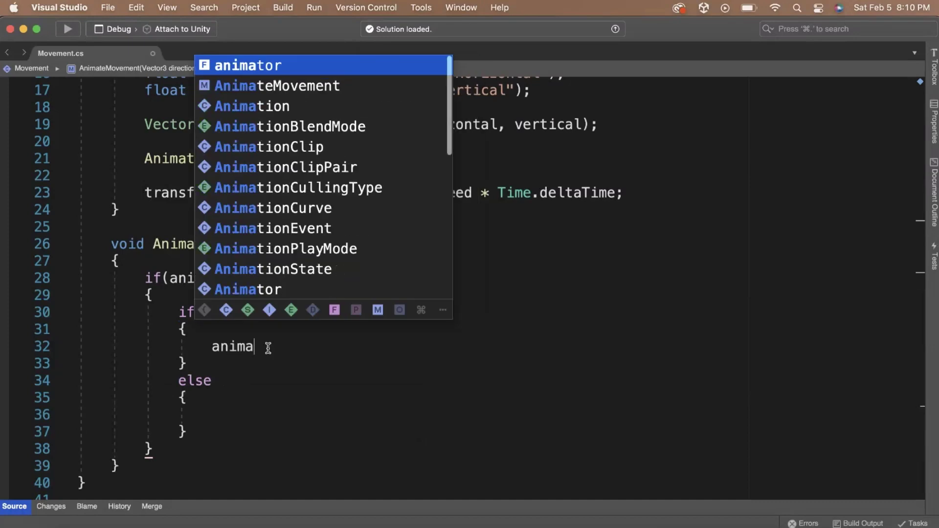
text(tor.SetBool()
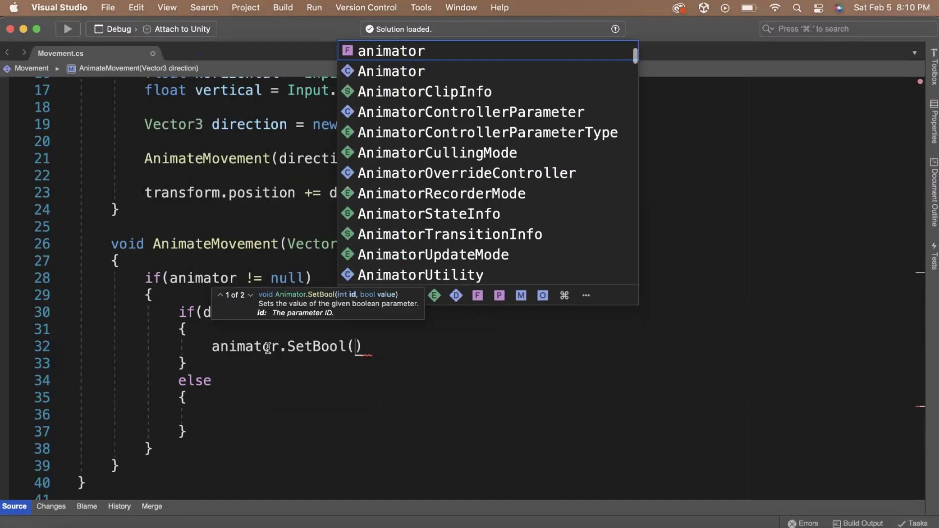
text("isMoving", tru)
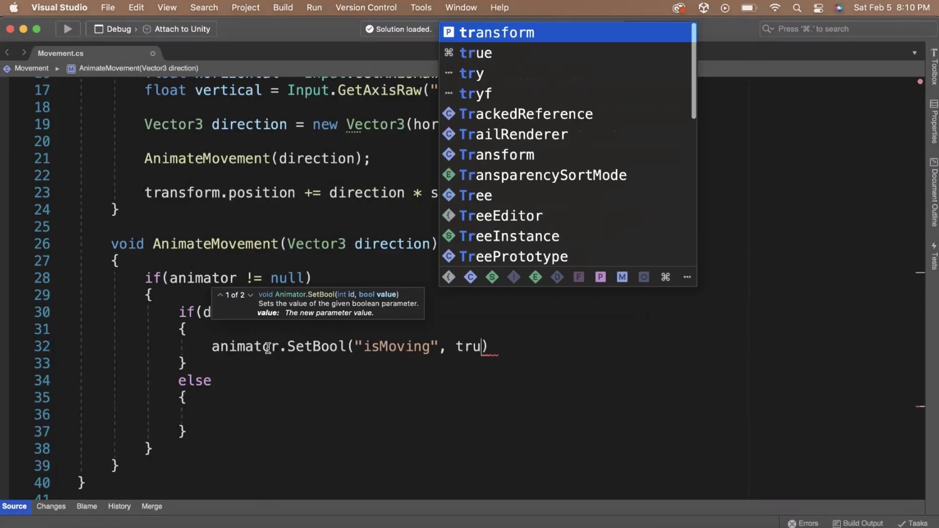
text(e);)
key(Return)
text(anima)
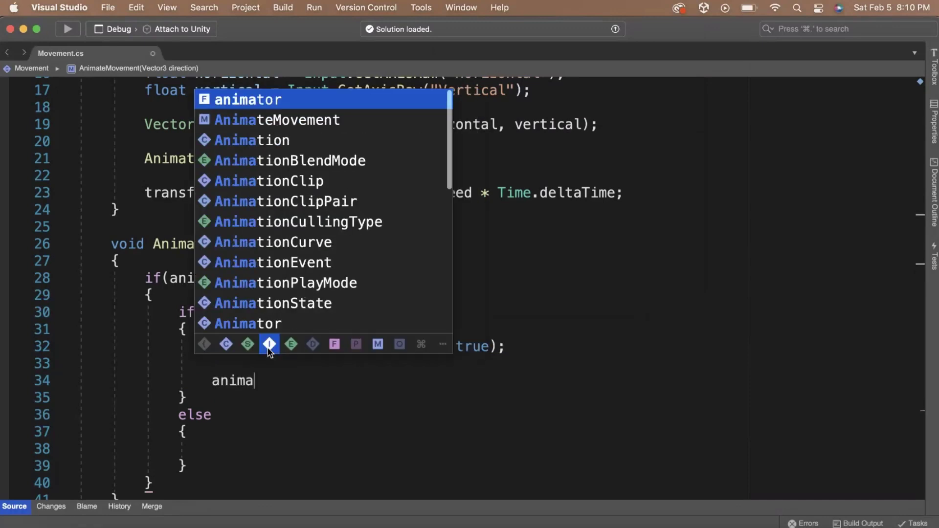
text(tor.SetF)
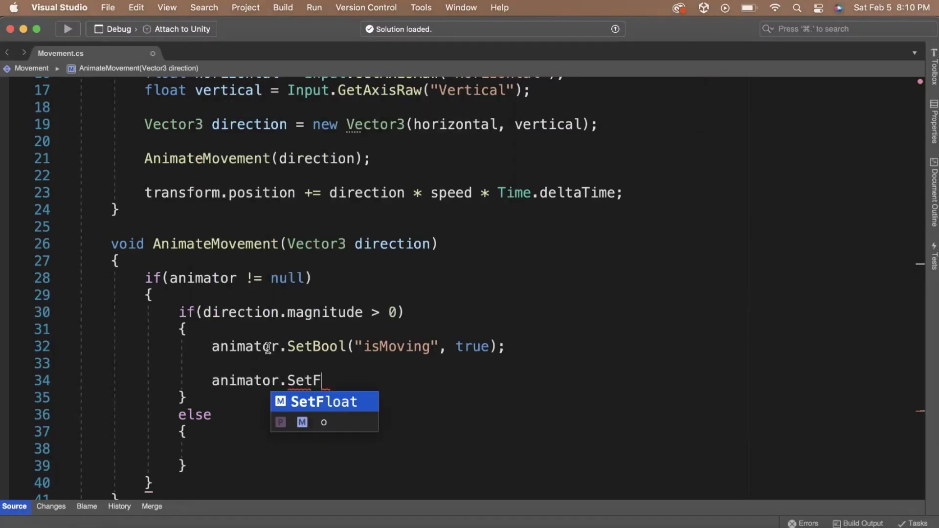
key(Return)
text(("hor)
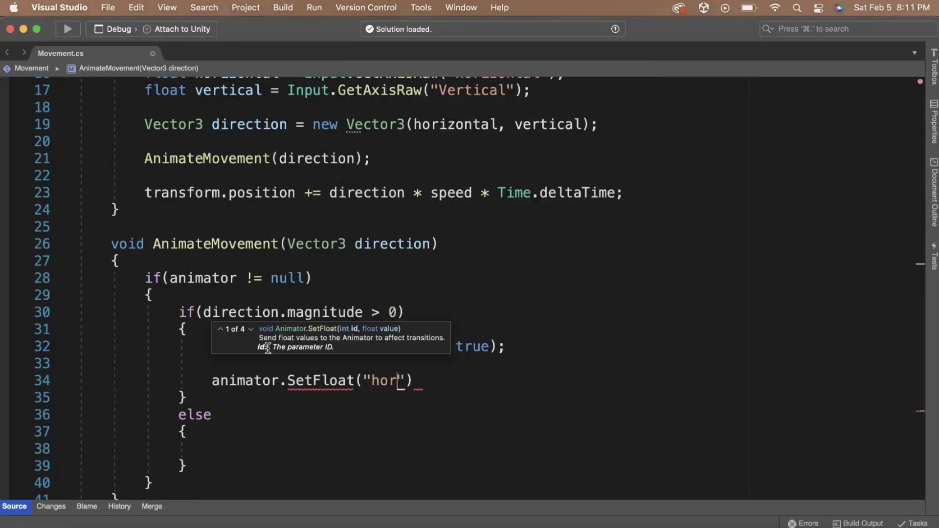
text(izontal")
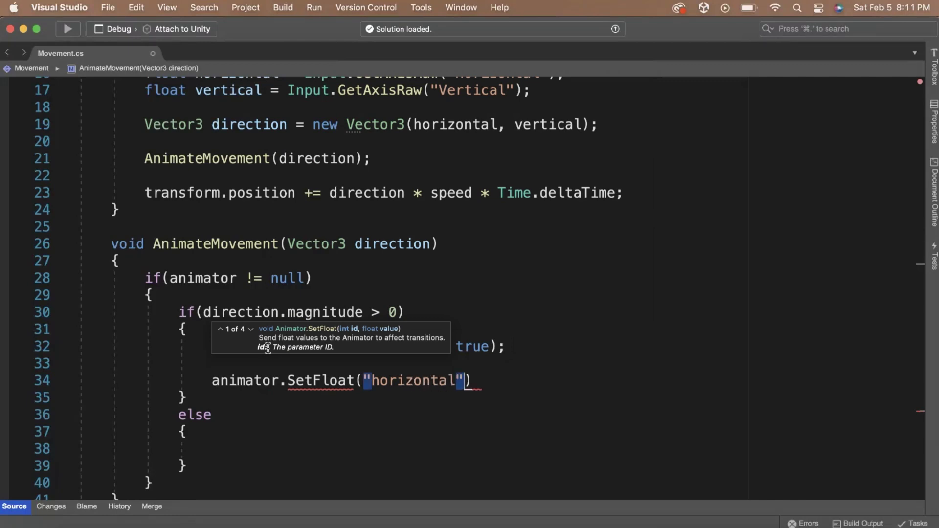
text(, )
text(fi)
key(BackSpace)
key(BackSpace)
text(d)
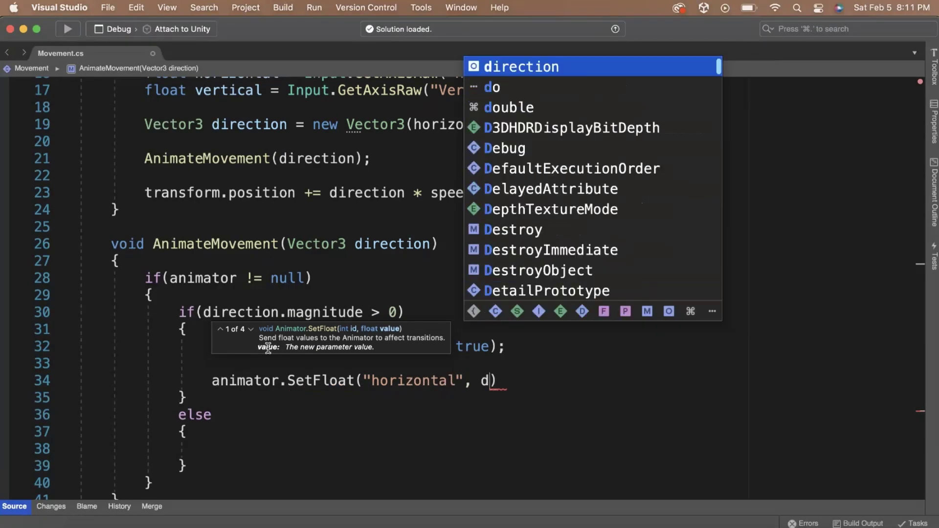
text(irection.x))
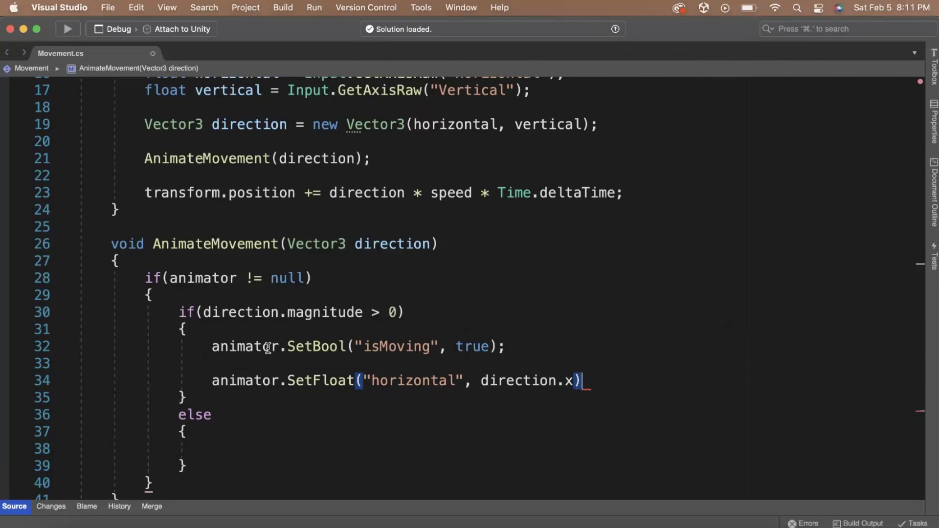
text(;)
key(Return)
text(animator.SetFloat)
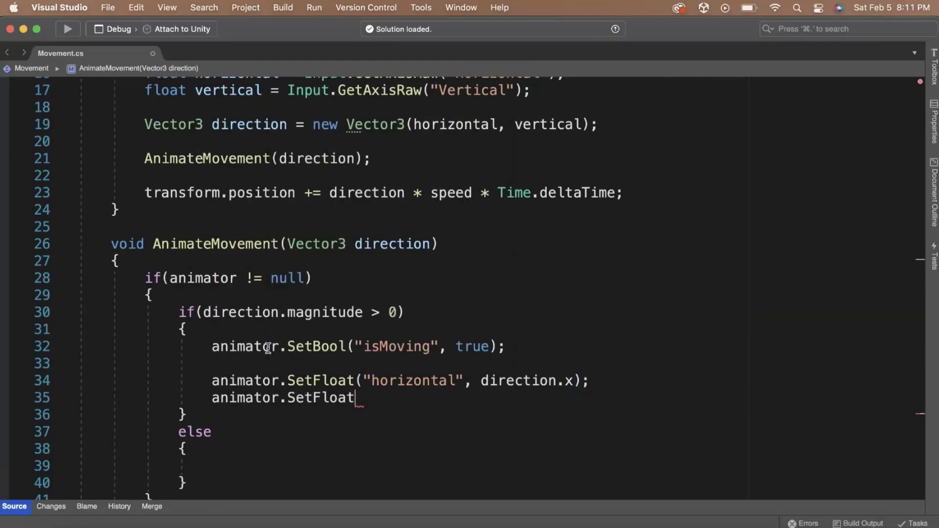
text(("vertical", direction.y))
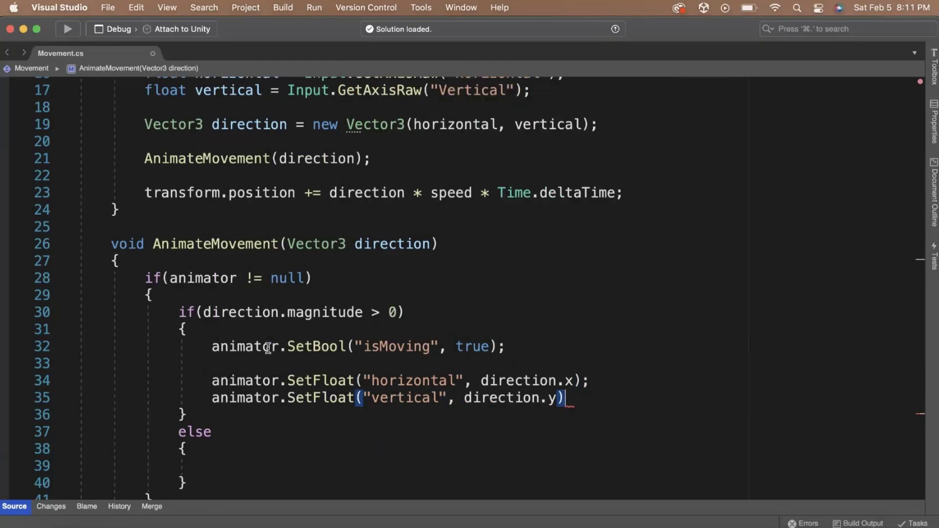
text(;)
key(super+s)
Write 'animator.SetBool("isMoving", false);' inside the else block
scroll(469, 301, down, 3)
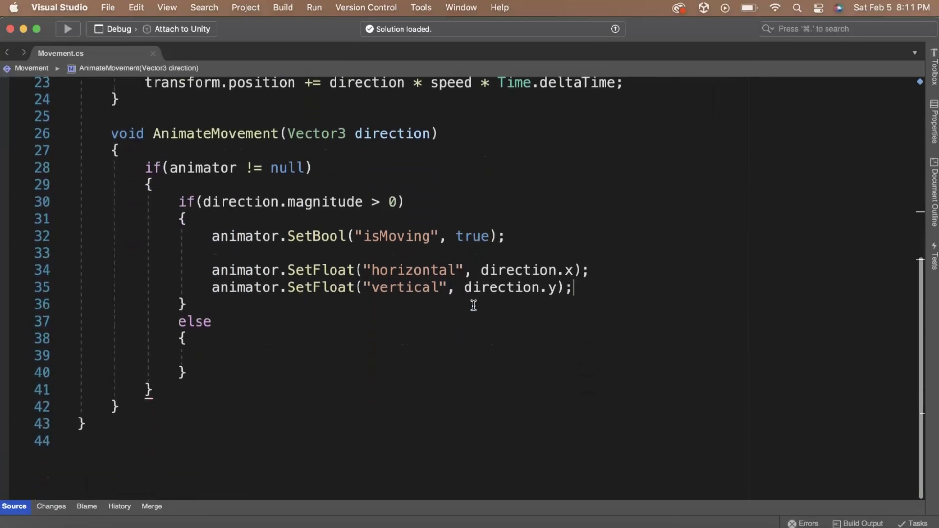
click(376, 342)
text(animator)
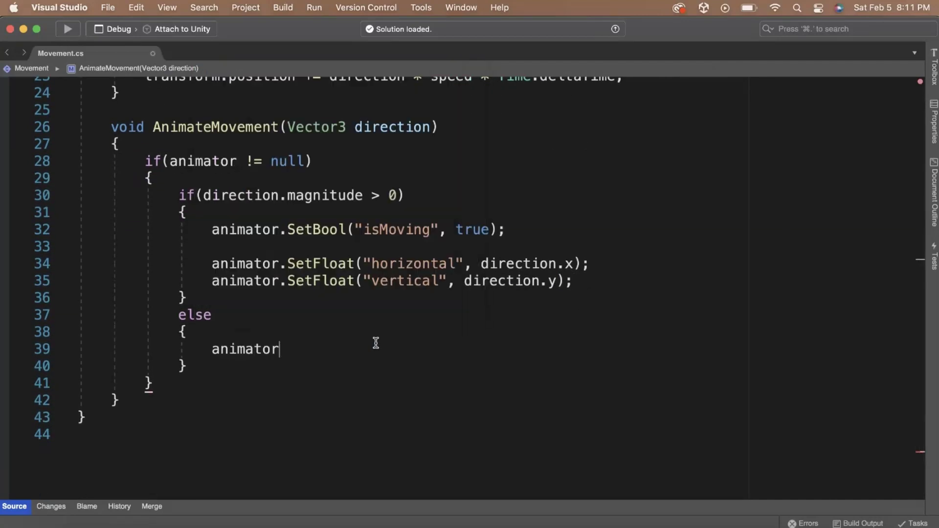
text(.SetB)
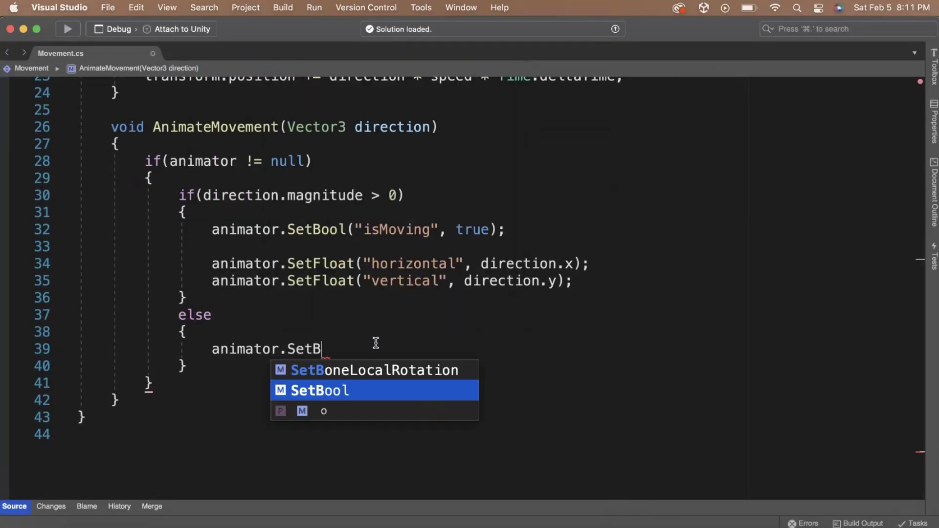
key(Return)
text(()
text("isMo)
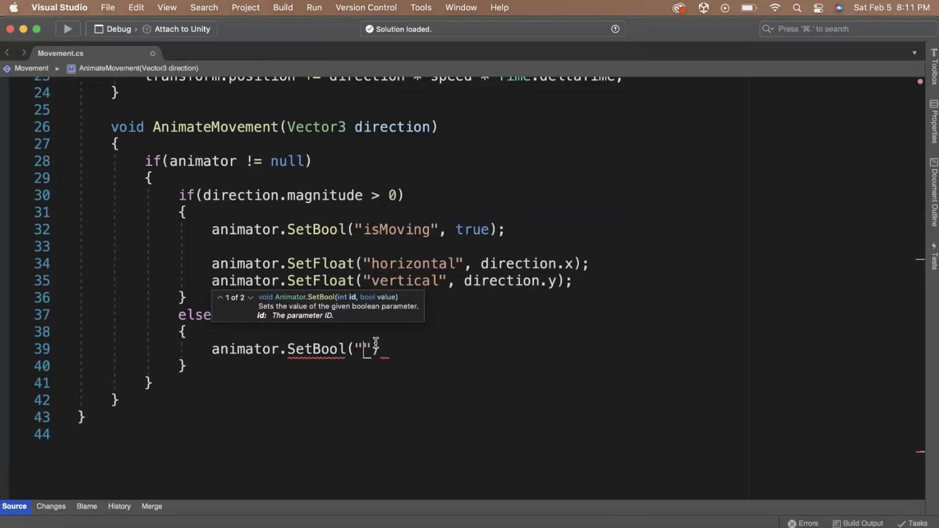
text(ving", false))
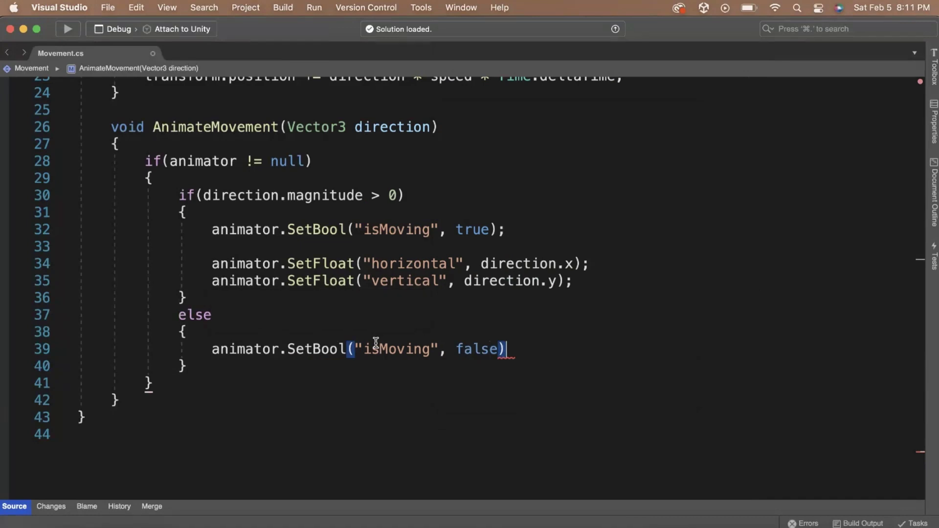
text(;)
Save the script, assign Visuals to the Movement script's Animator field, and enter Play mode
key(super+s)
key(super+Tab)
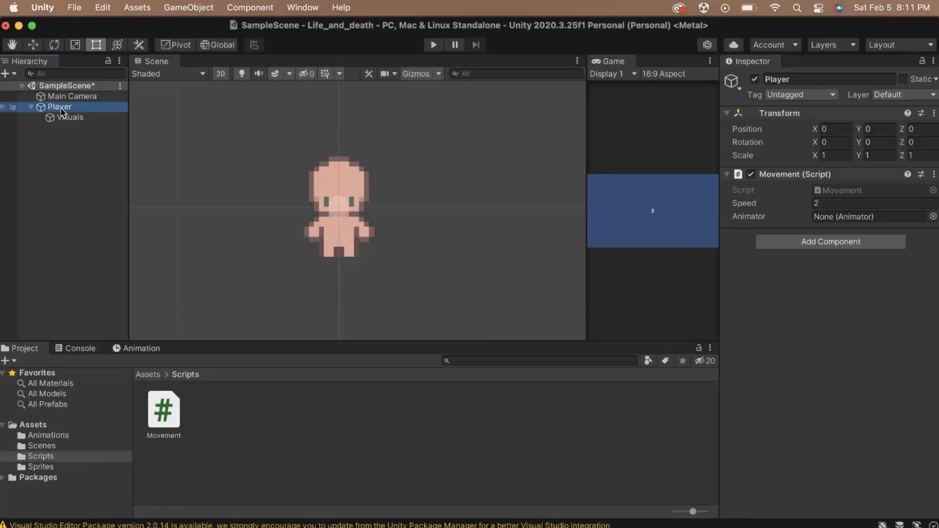
click(64, 117)
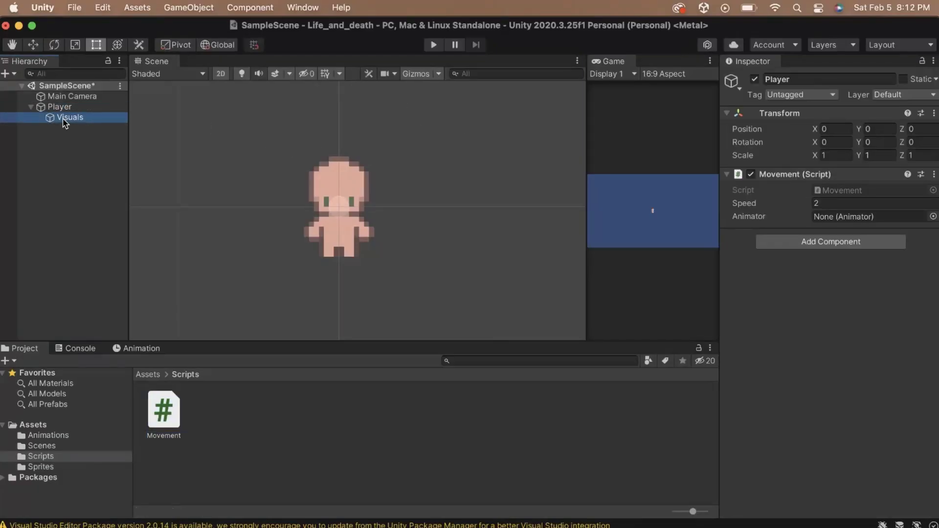
drag(729, 160, 828, 219)
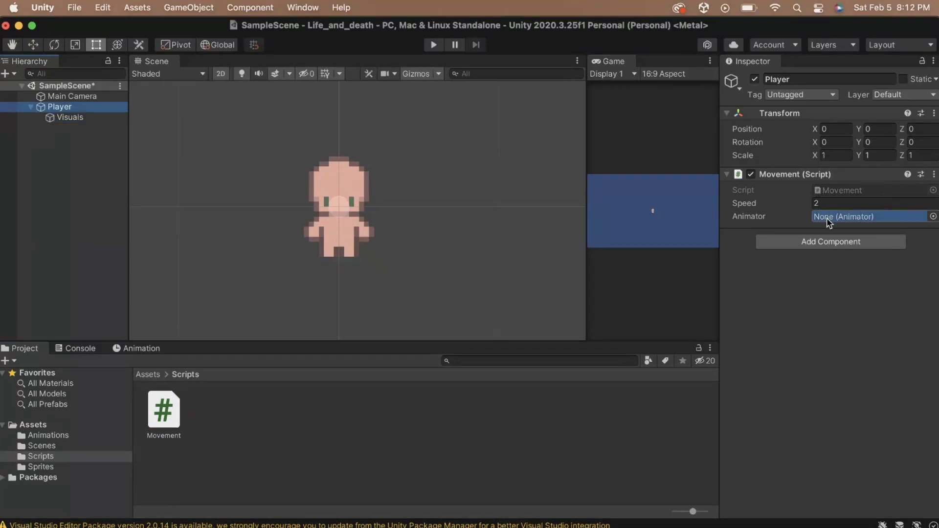
key(super+p)
Walk the character up, down, left, right and diagonally with the arrow keys to check the walk animations
key(Up)
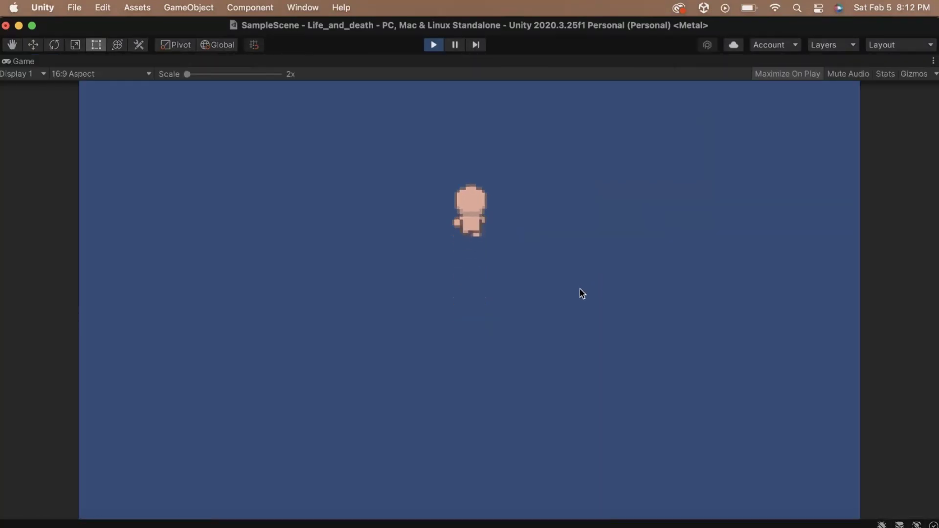
key(Down)
key(Right)
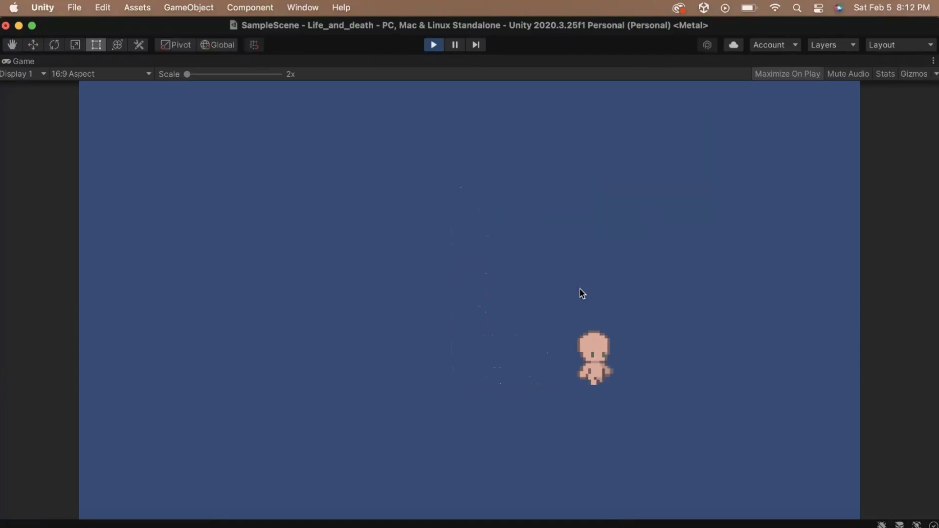
key(Left)
key(Up)
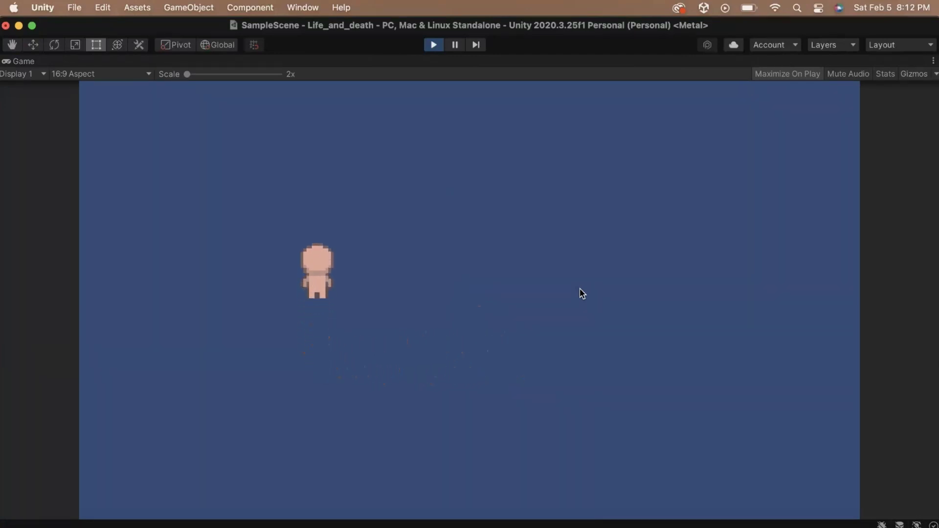
key(Right)
key(Down)
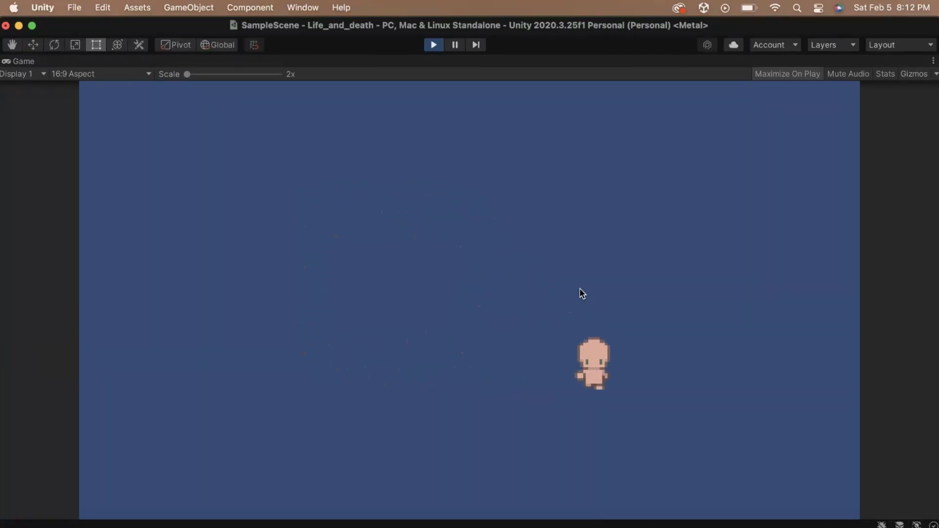
key(Left)
key(Up)
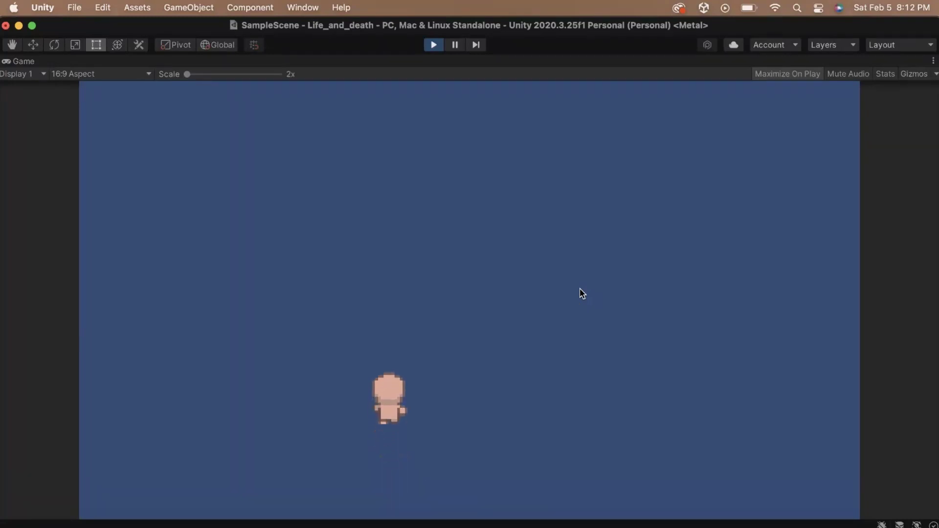
key(Left)
key(Up)
key(Right)
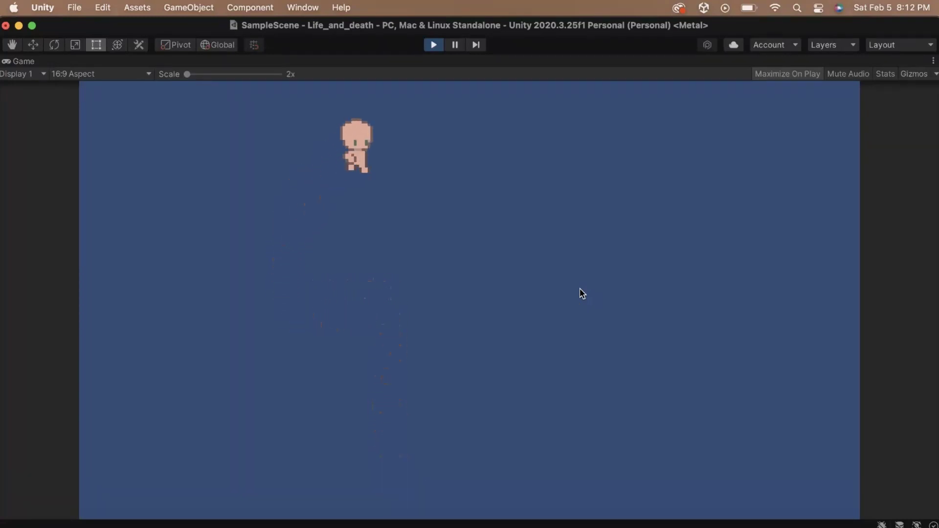
key(Right)
key(Down)
key(Left)
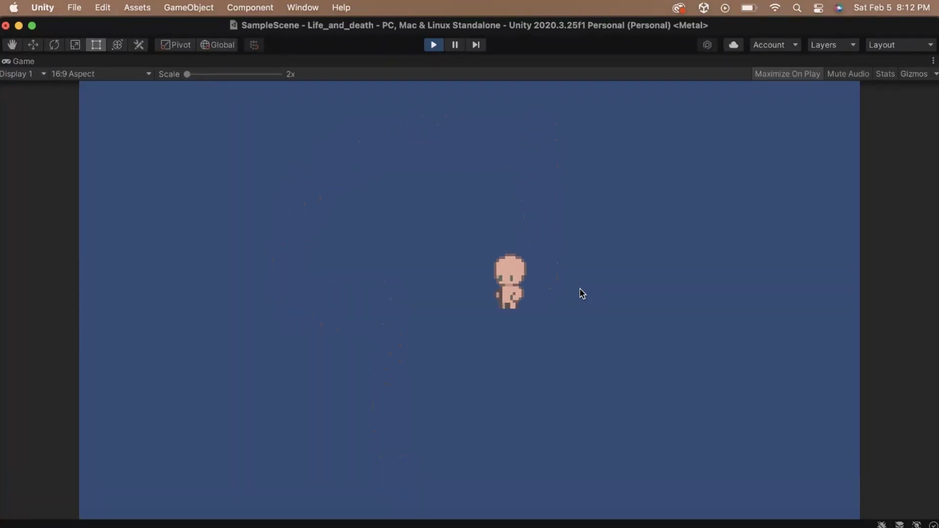